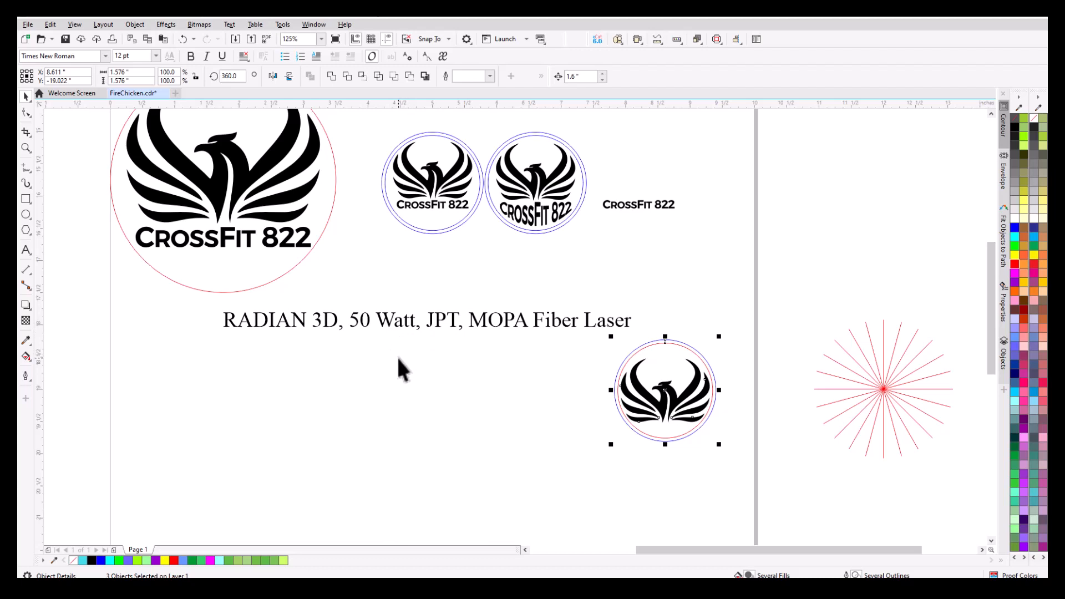
{"action": "scroll", "coordinate": [396, 354], "scroll_direction": "down", "scroll_amount": 3}
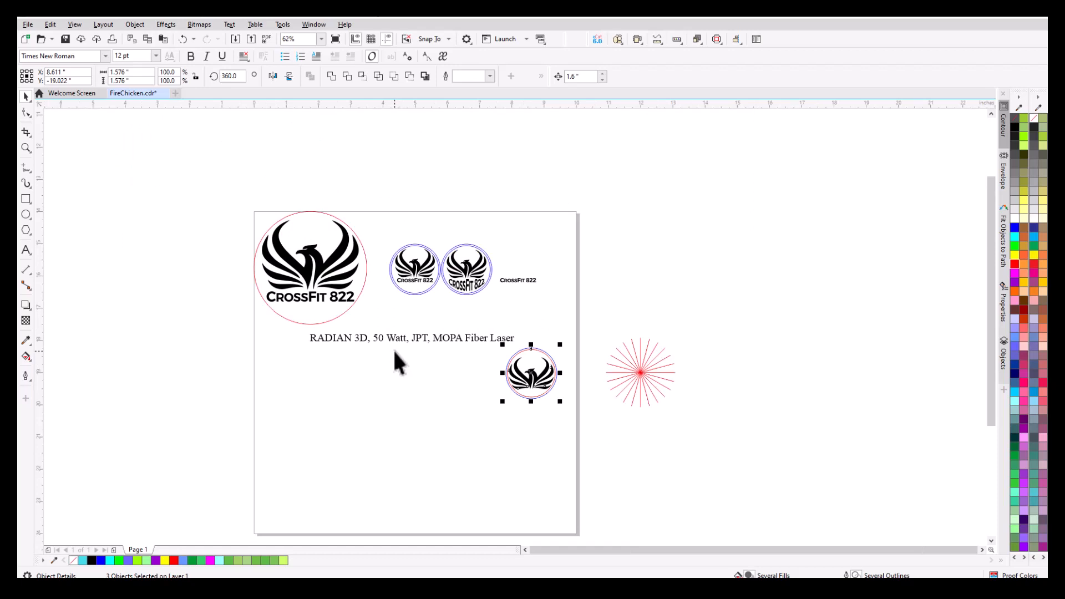
{"action": "left_click", "coordinate": [426, 377]}
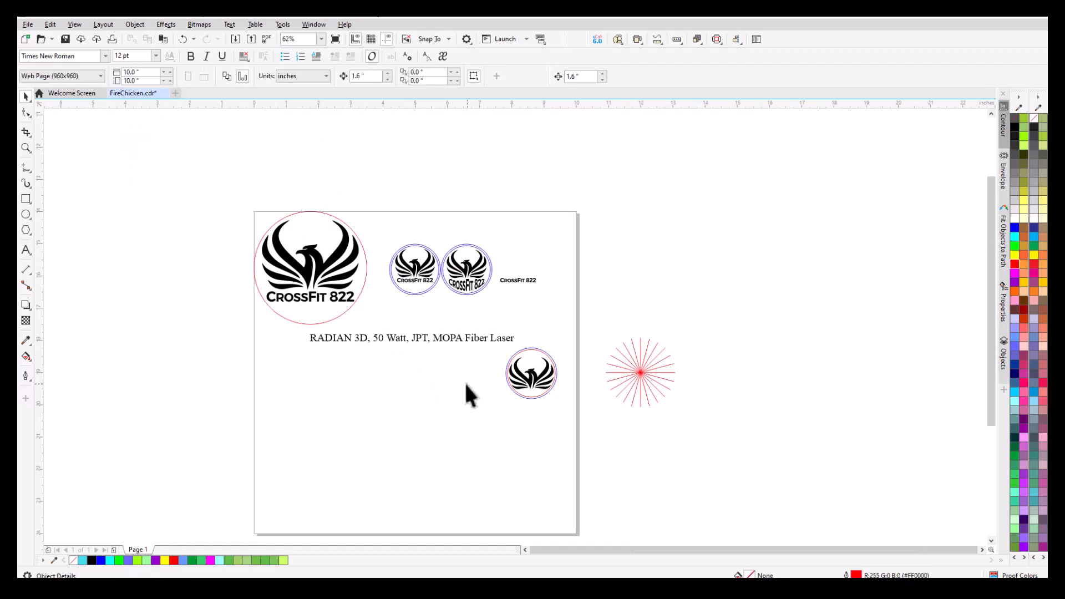
{"action": "scroll", "coordinate": [508, 388], "scroll_direction": "up", "scroll_amount": 3}
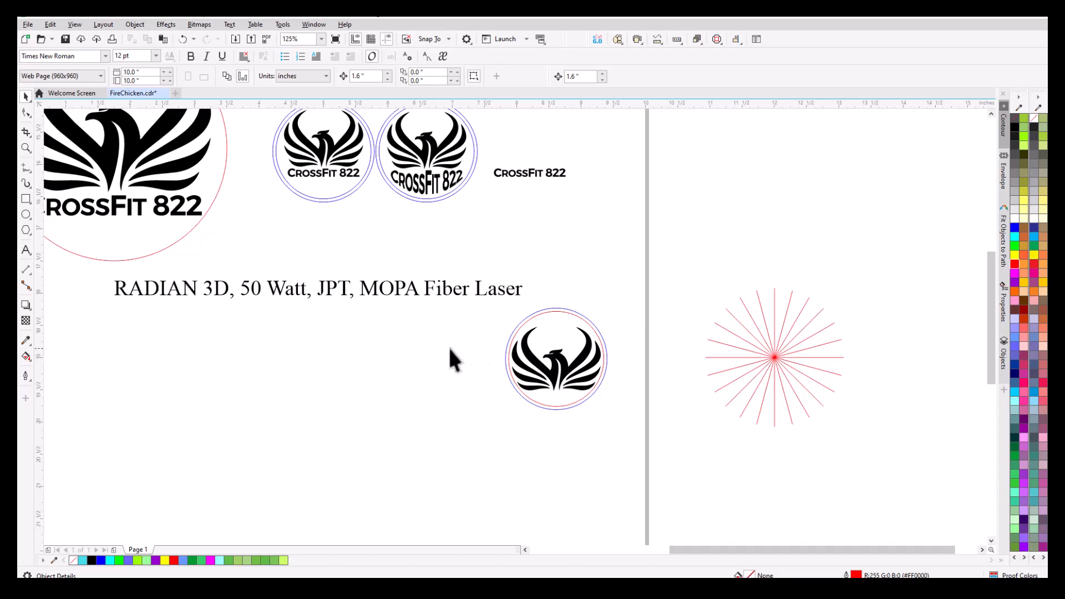
{"action": "scroll", "coordinate": [380, 352], "scroll_direction": "down", "scroll_amount": 2}
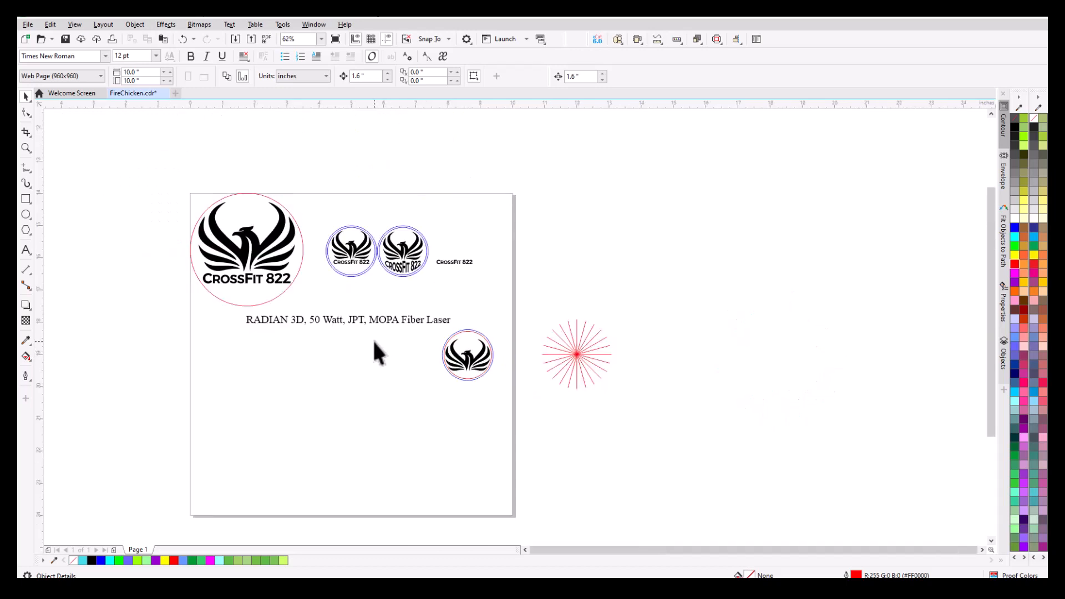
{"action": "scroll", "coordinate": [375, 344], "scroll_direction": "up", "scroll_amount": 2}
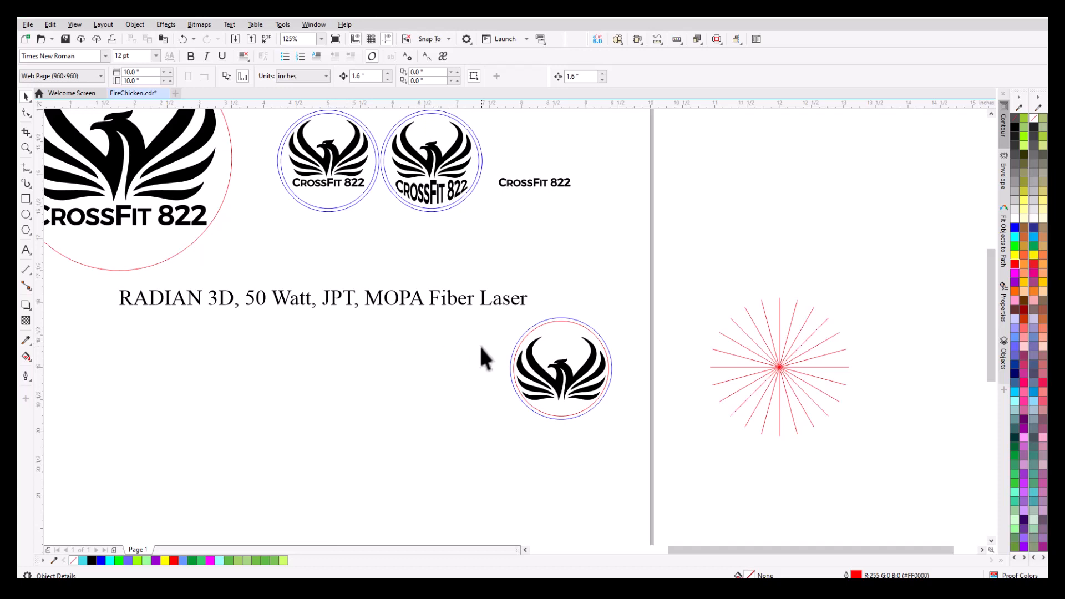
Step: Draw a circle about 1.23 inches across in the empty area below the RADIAN 3D text line
{"action": "left_click", "coordinate": [525, 338]}
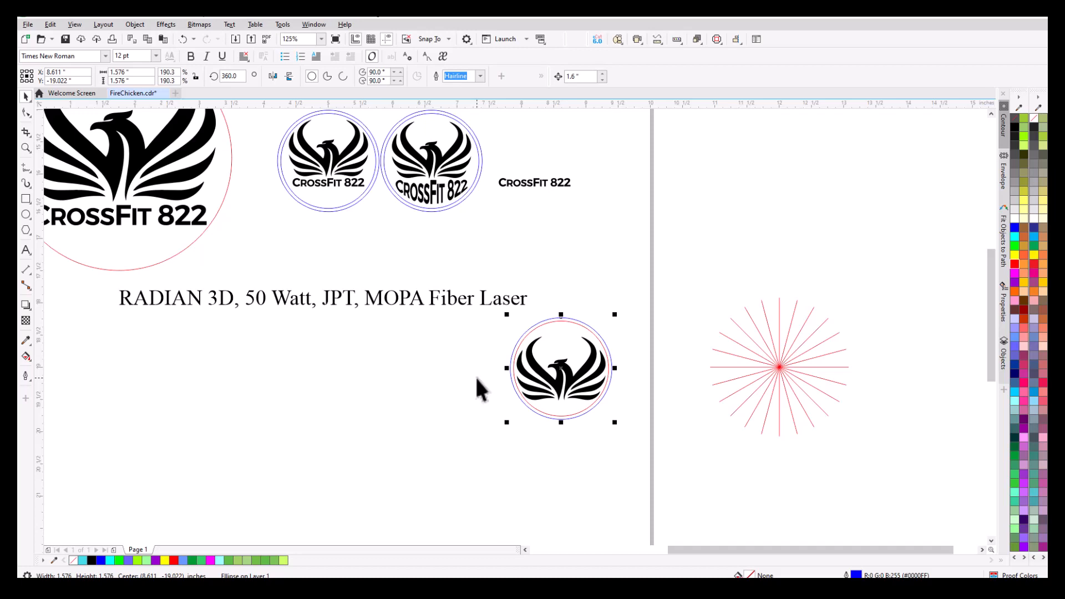
{"action": "left_click", "coordinate": [25, 216]}
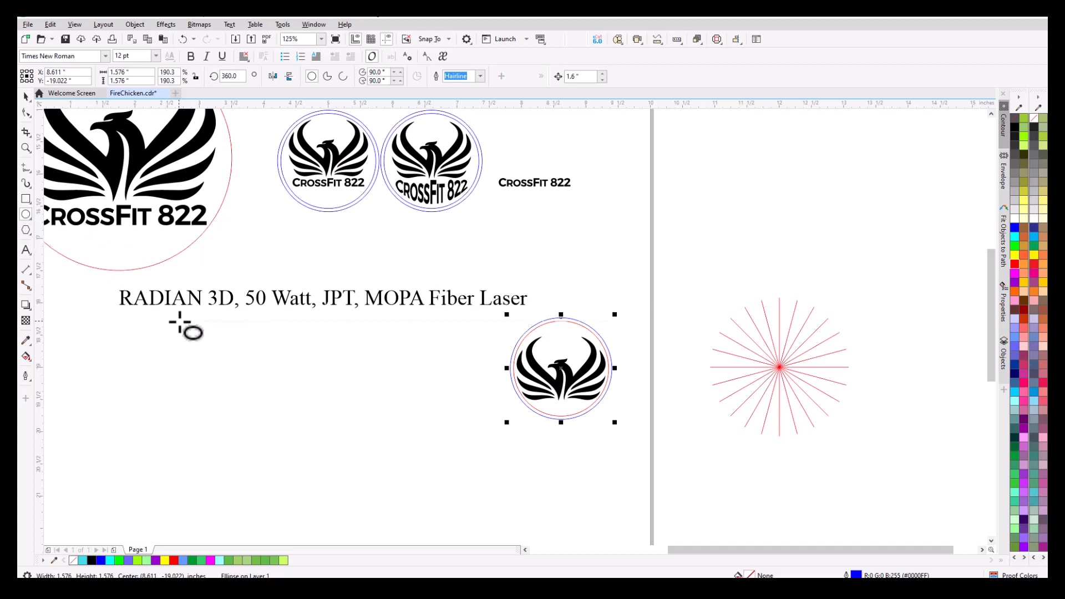
{"action": "left_click_drag", "start_coordinate": [222, 354], "coordinate": [309, 426]}
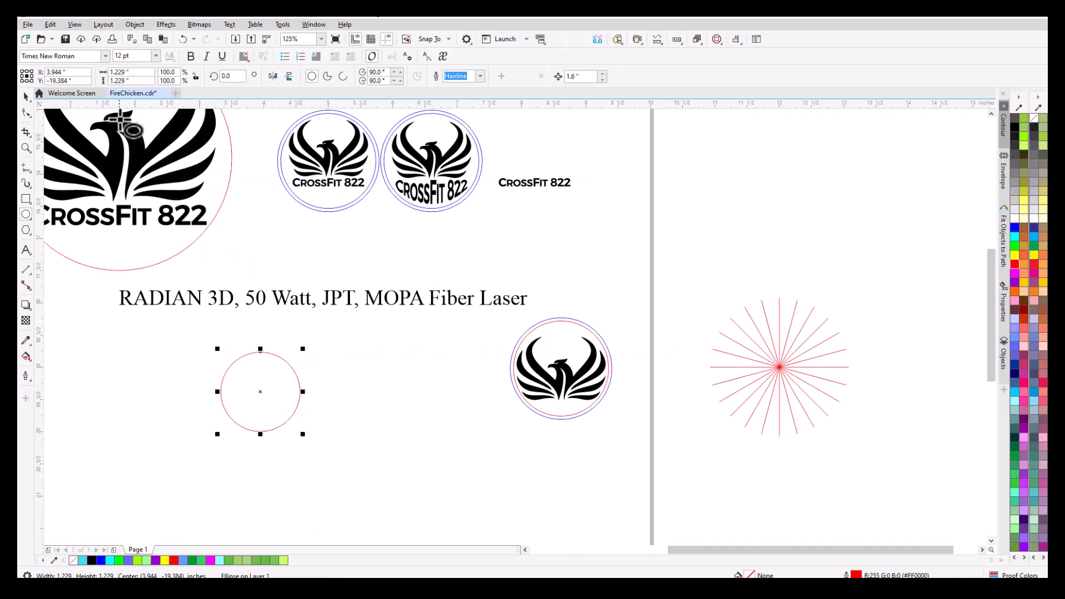
{"action": "left_click", "coordinate": [134, 72]}
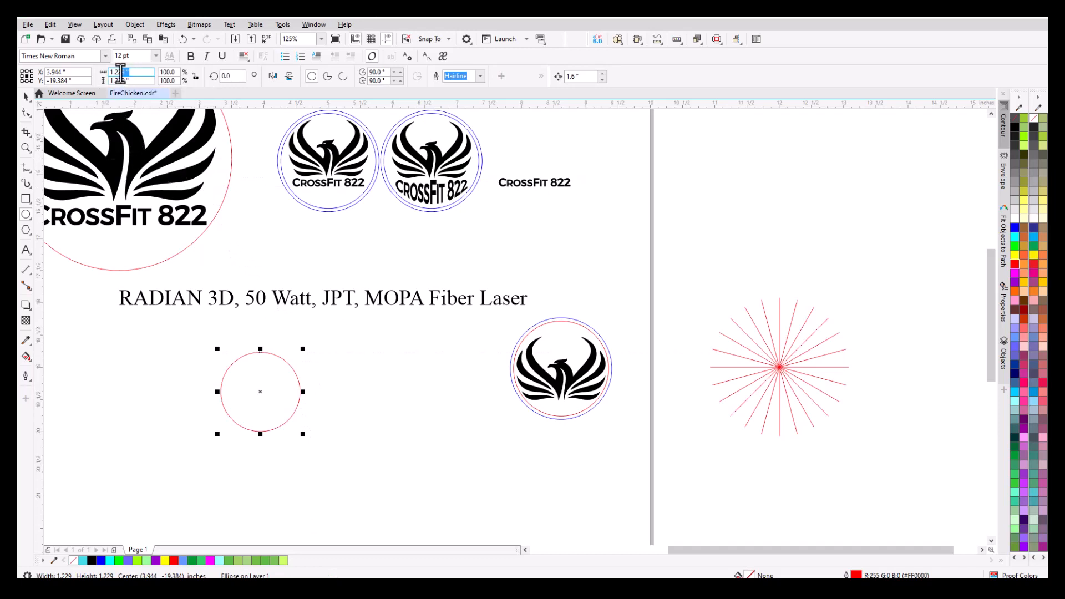
{"action": "type", "text": "1.576"}
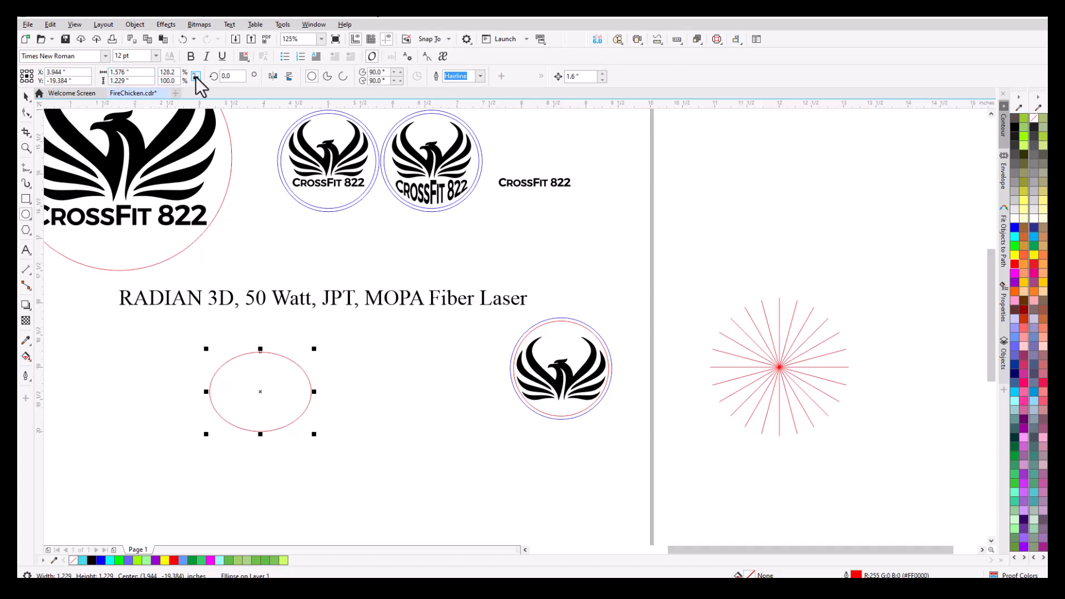
{"action": "key", "text": "Return"}
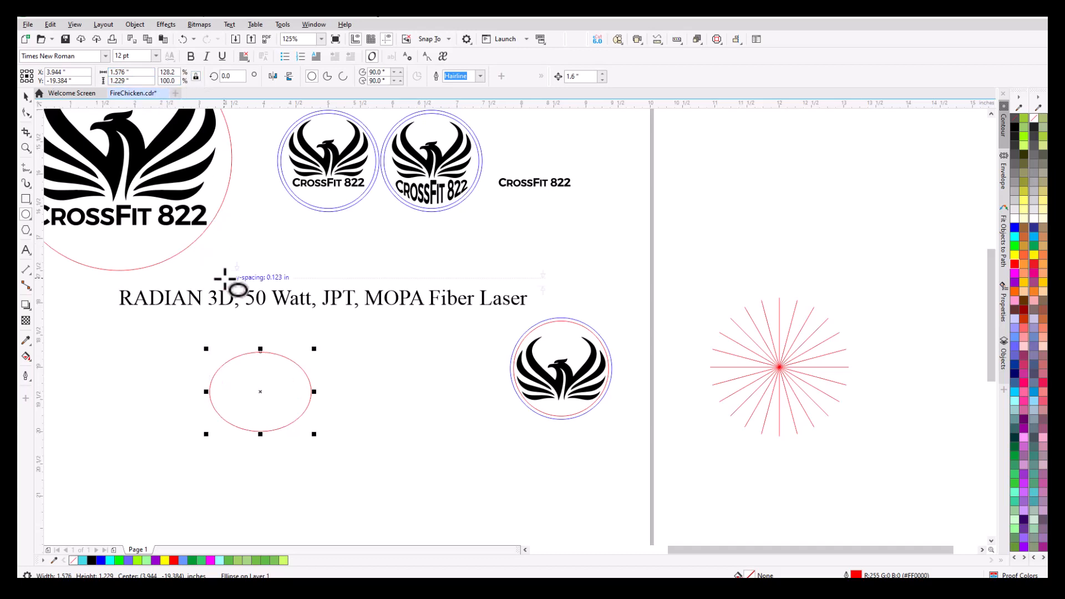
{"action": "left_click", "coordinate": [182, 38]}
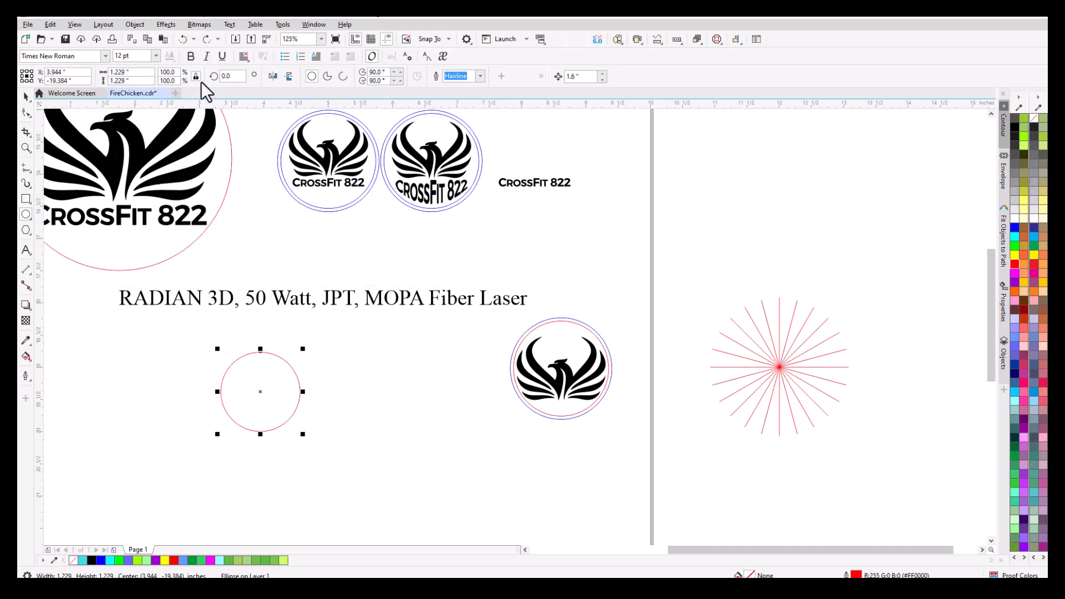
Step: Set the new circle's diameter to 1.576 inches with its proportions locked
{"action": "left_click", "coordinate": [135, 73]}
{"action": "type", "text": "1.576"}
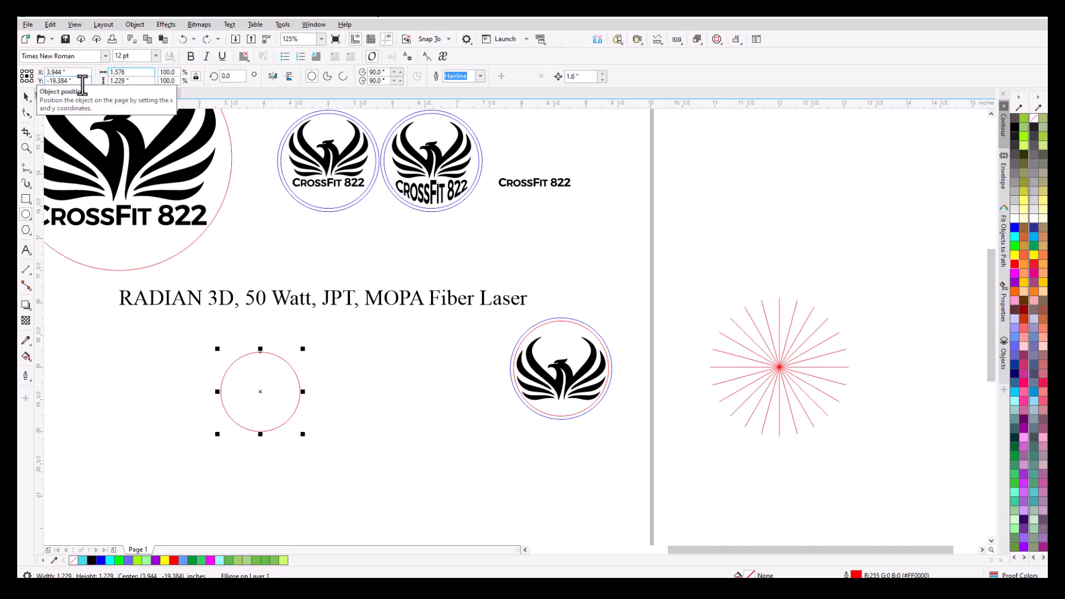
{"action": "key", "text": "Return"}
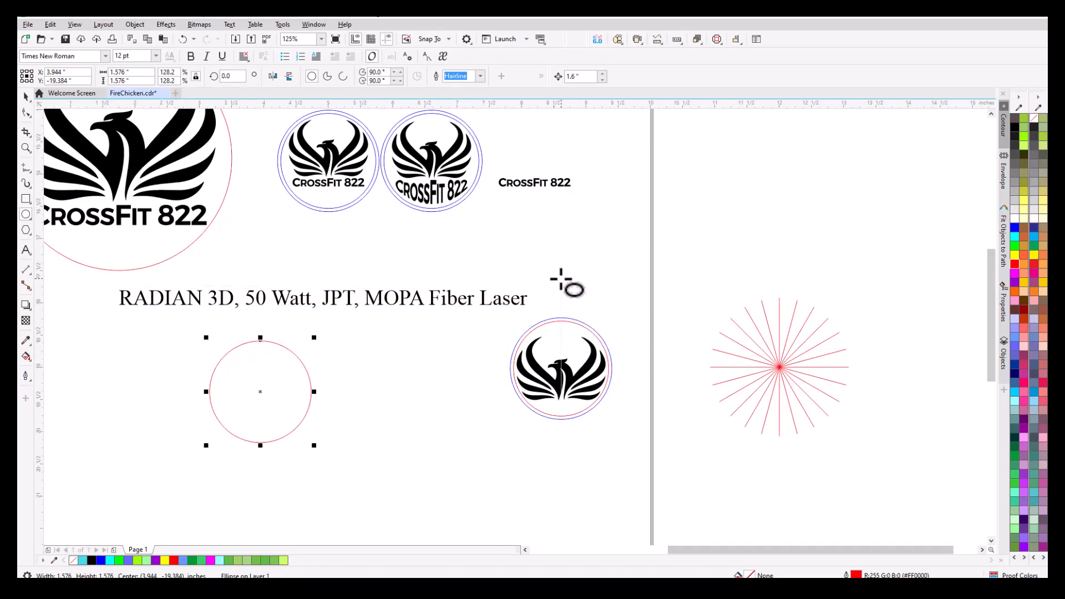
Step: Compare the new circle with the blue circle around the phoenix, and center the new circle on the page
{"action": "left_click", "coordinate": [26, 96]}
{"action": "left_click", "coordinate": [563, 317]}
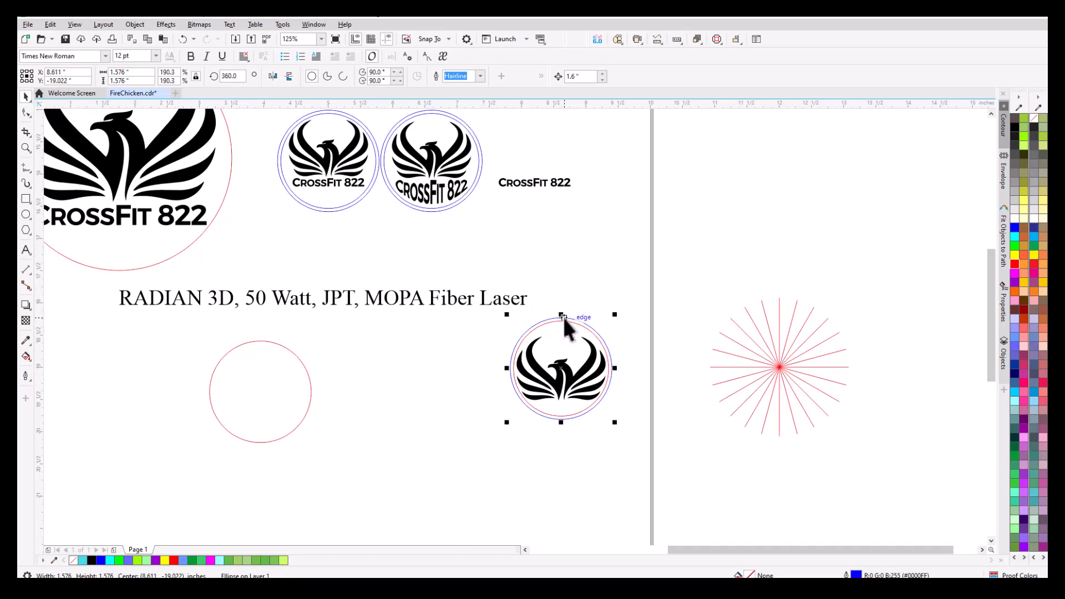
{"action": "left_click", "coordinate": [271, 341]}
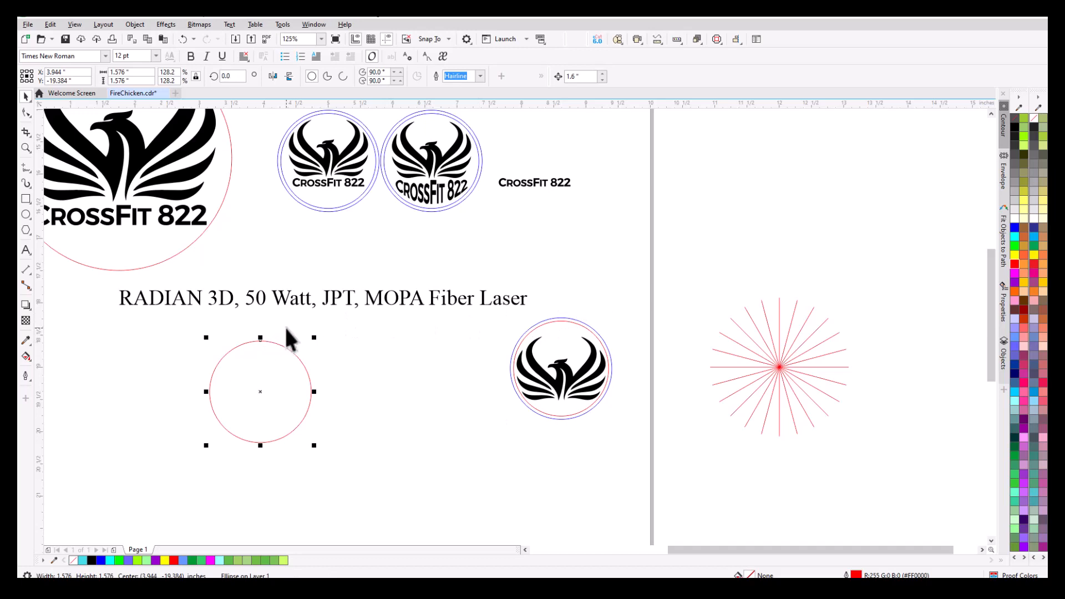
{"action": "key", "text": "p"}
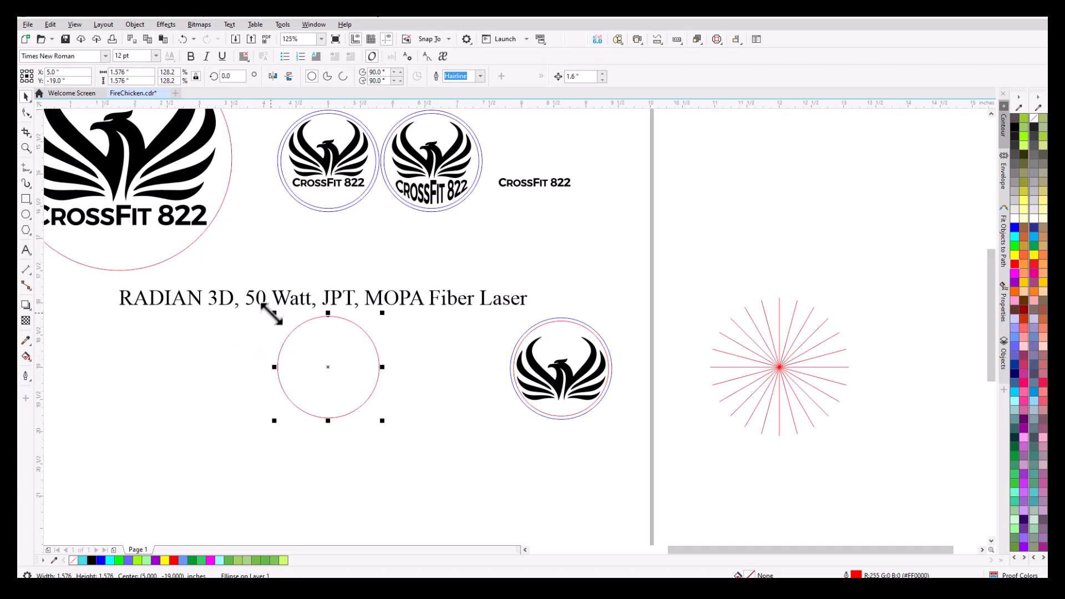
Step: Check the size of the phoenix's inner red circle and draw a second circle about 0.92 inches across beside the centered one
{"action": "left_click", "coordinate": [546, 324]}
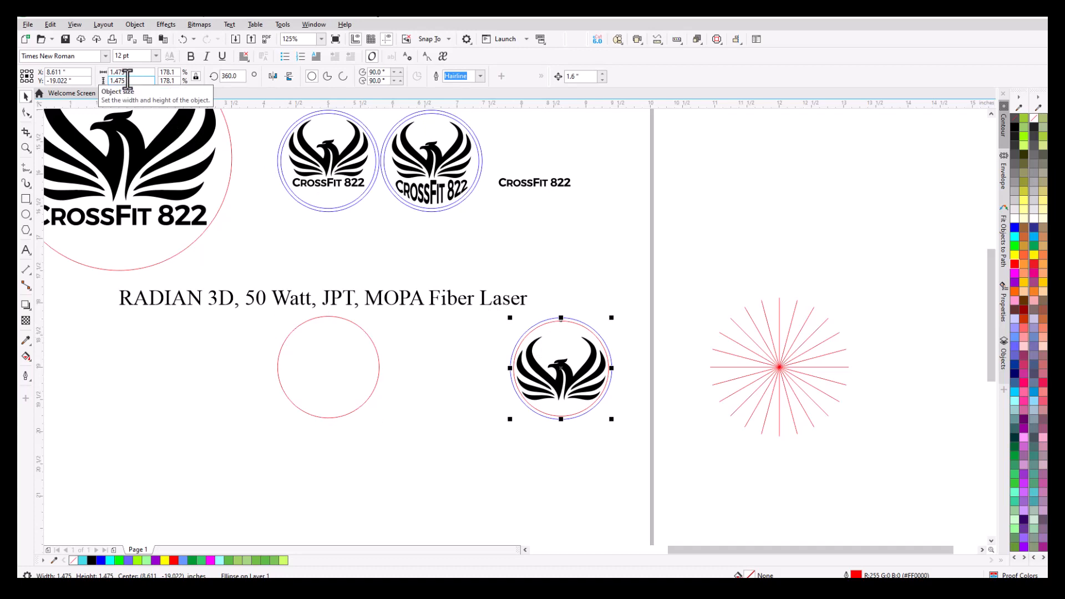
{"action": "left_click", "coordinate": [26, 215]}
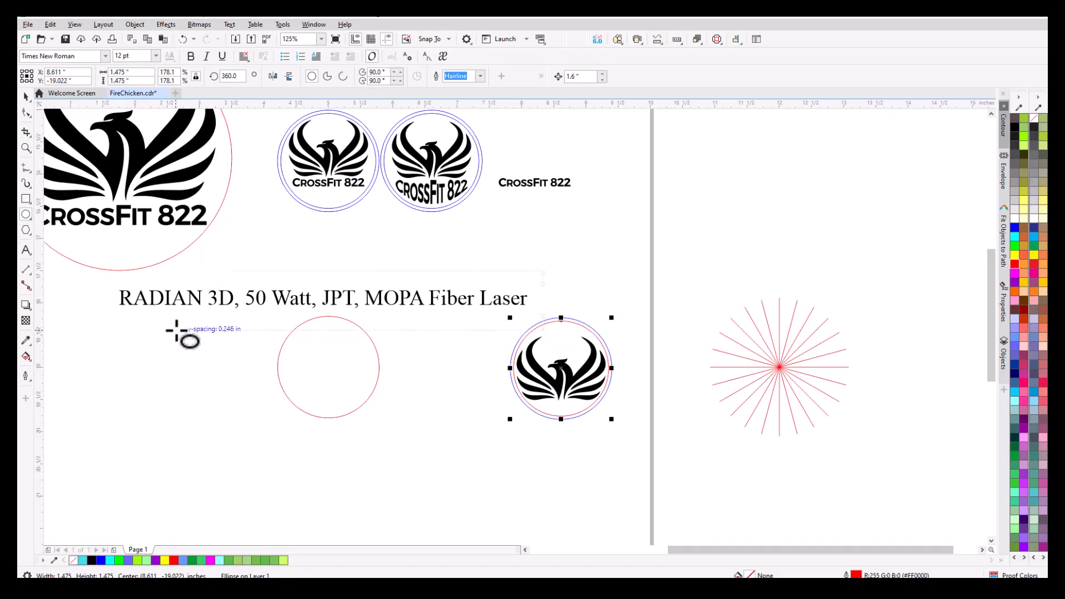
{"action": "left_click_drag", "start_coordinate": [176, 331], "coordinate": [227, 378]}
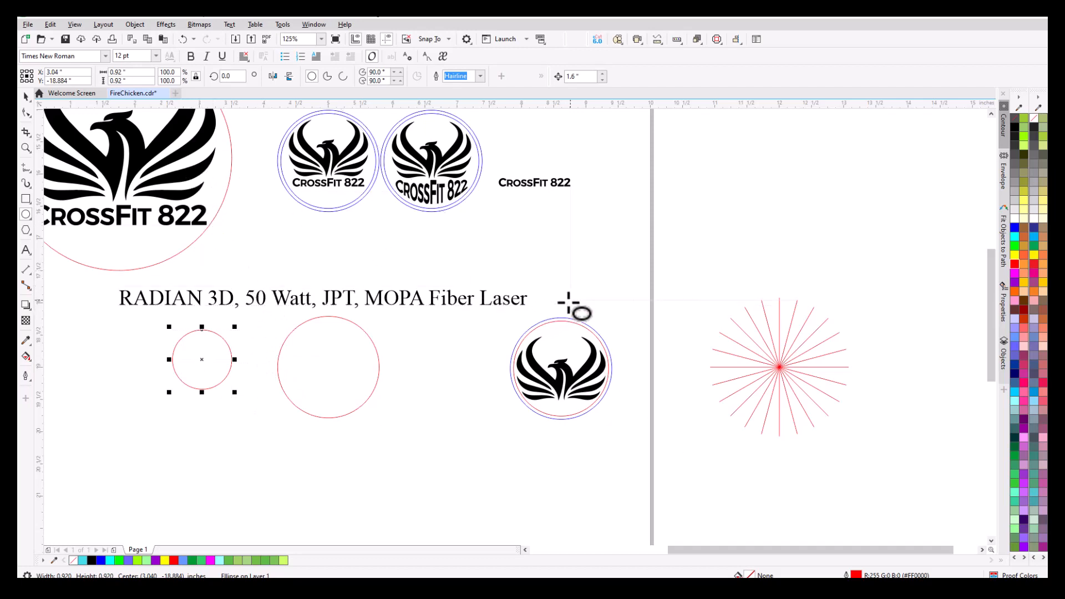
Step: Set the second circle's diameter to 1.476 inches and center it on the page inside the larger circle
{"action": "left_click", "coordinate": [26, 99]}
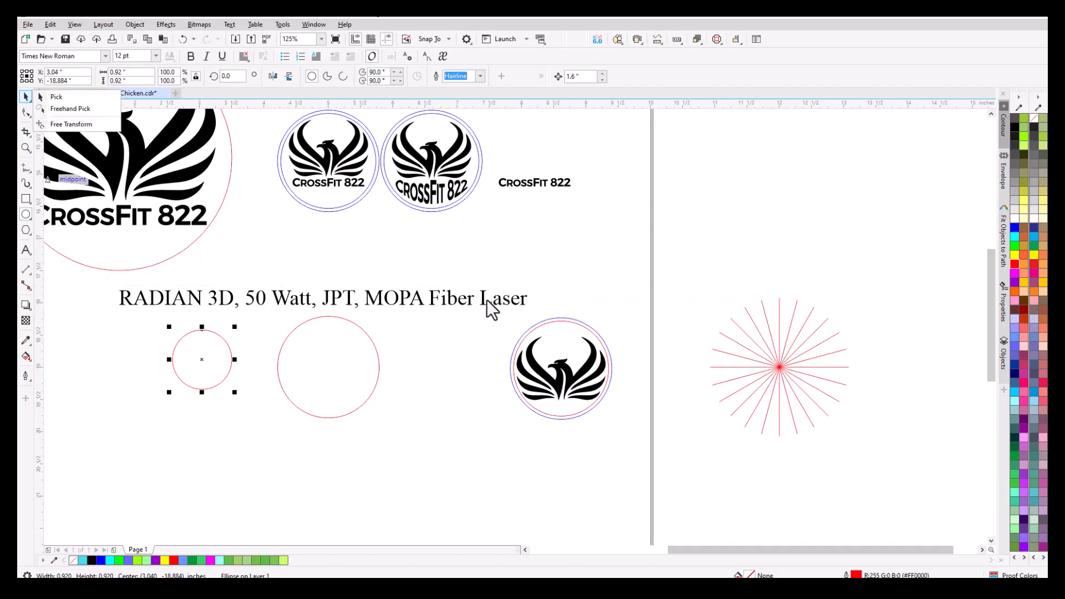
{"action": "left_click", "coordinate": [25, 112]}
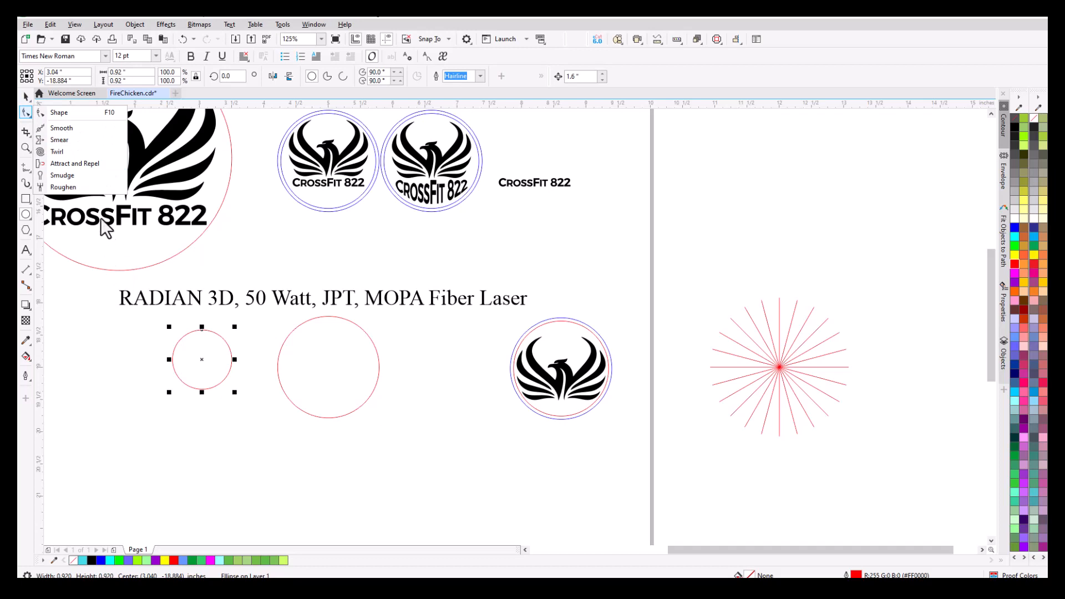
{"action": "left_click", "coordinate": [25, 96]}
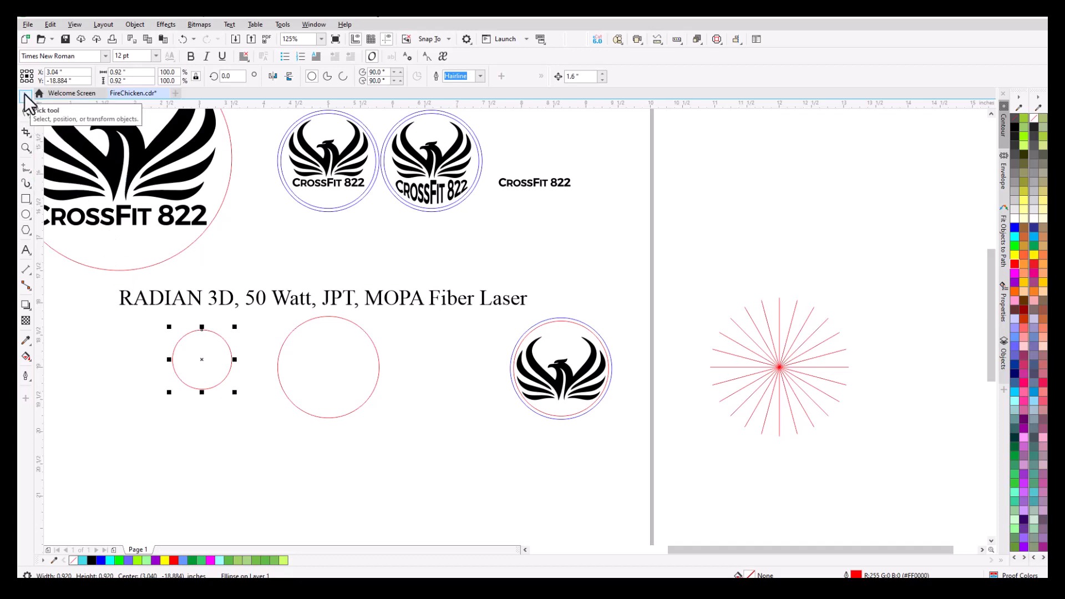
{"action": "left_click", "coordinate": [571, 326]}
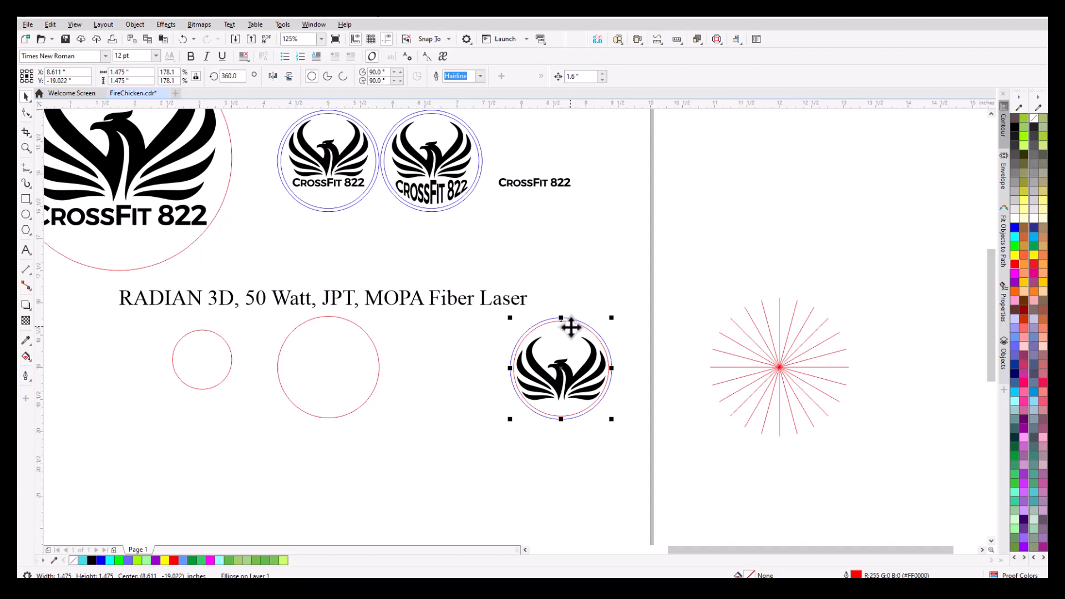
{"action": "left_click", "coordinate": [191, 331]}
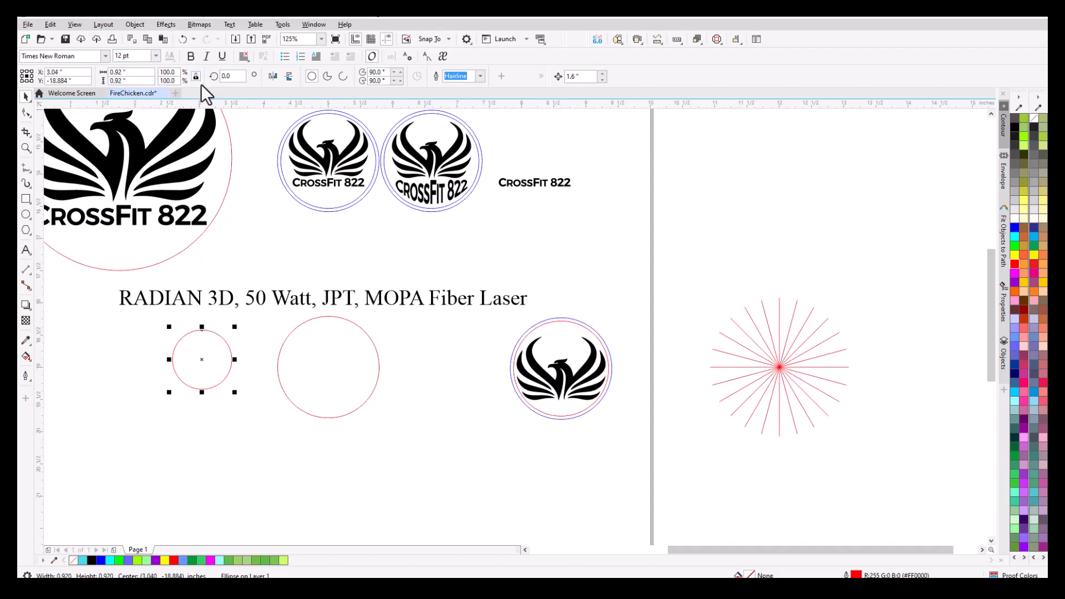
{"action": "left_click", "coordinate": [118, 73]}
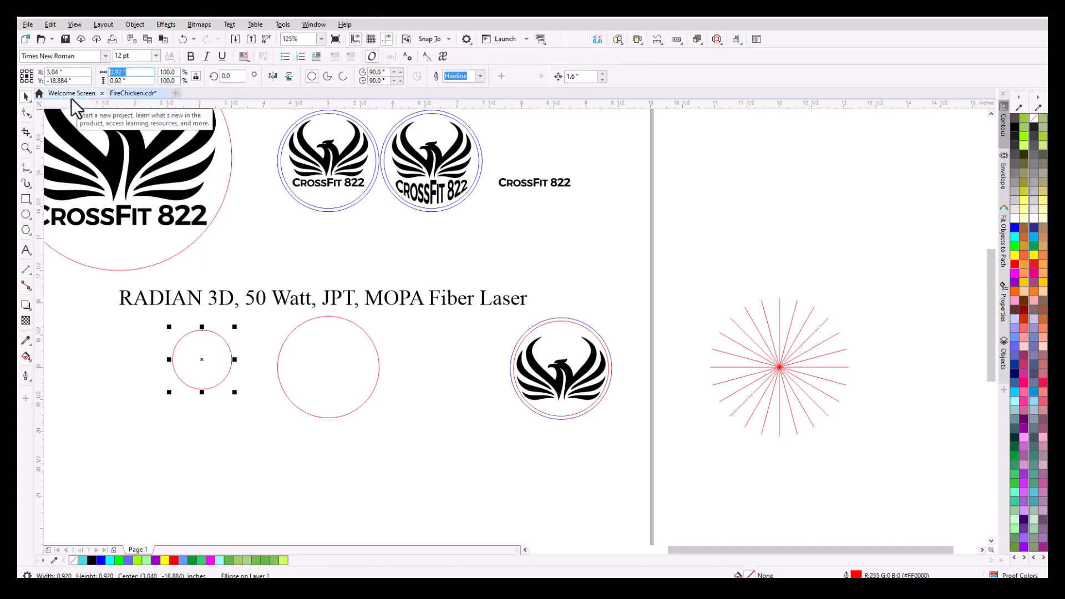
{"action": "type", "text": "1.476"}
{"action": "key", "text": "Return"}
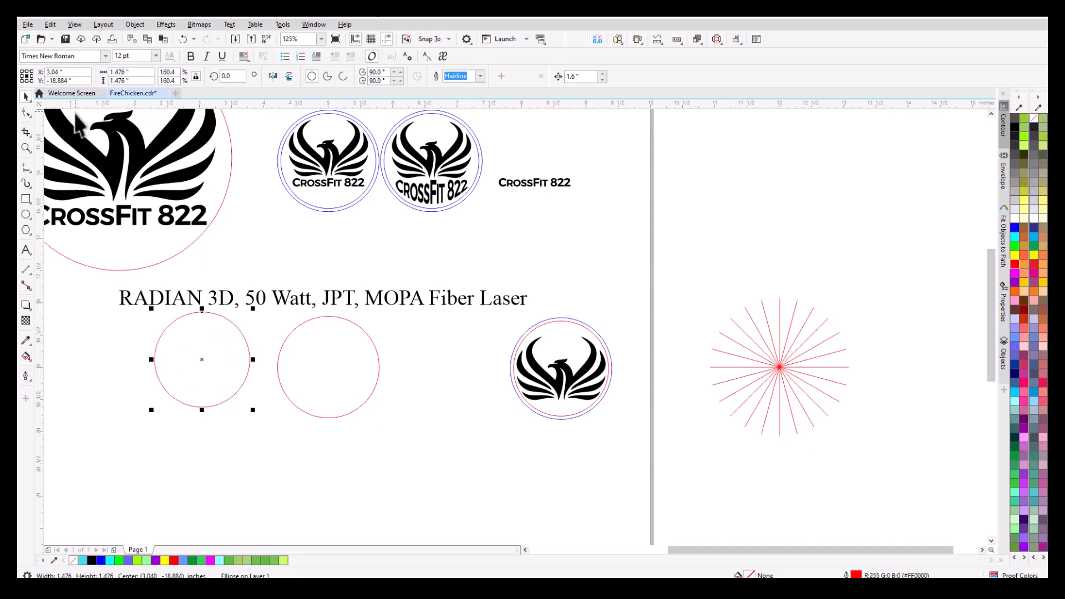
{"action": "key", "text": "p"}
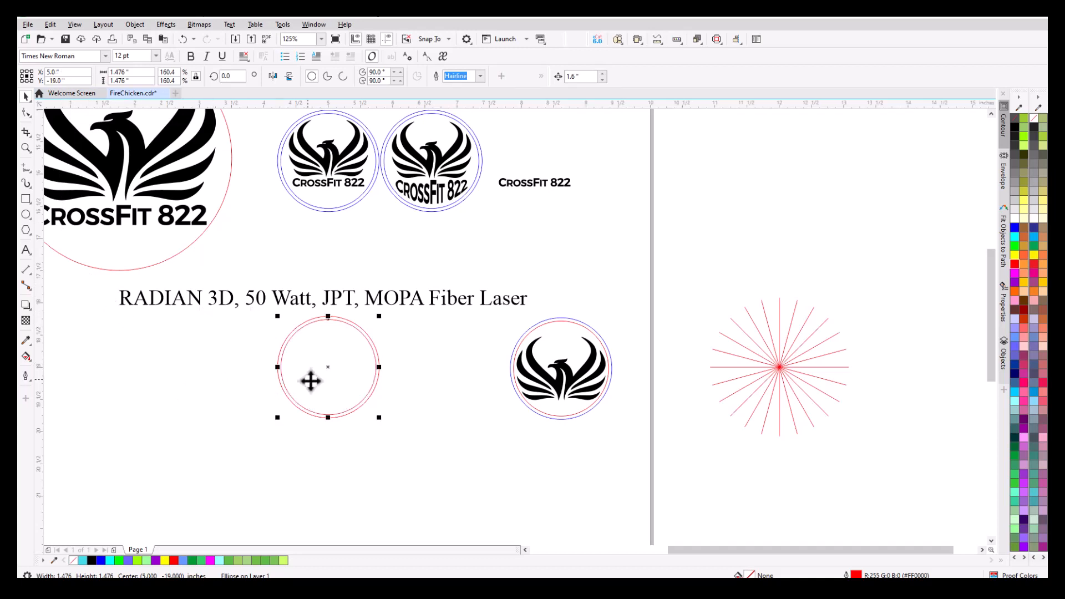
Step: Recheck the phoenix's inner red circle and set the matching new inner circle's diameter to 1.475 inches
{"action": "left_click_drag", "start_coordinate": [309, 376], "coordinate": [557, 336]}
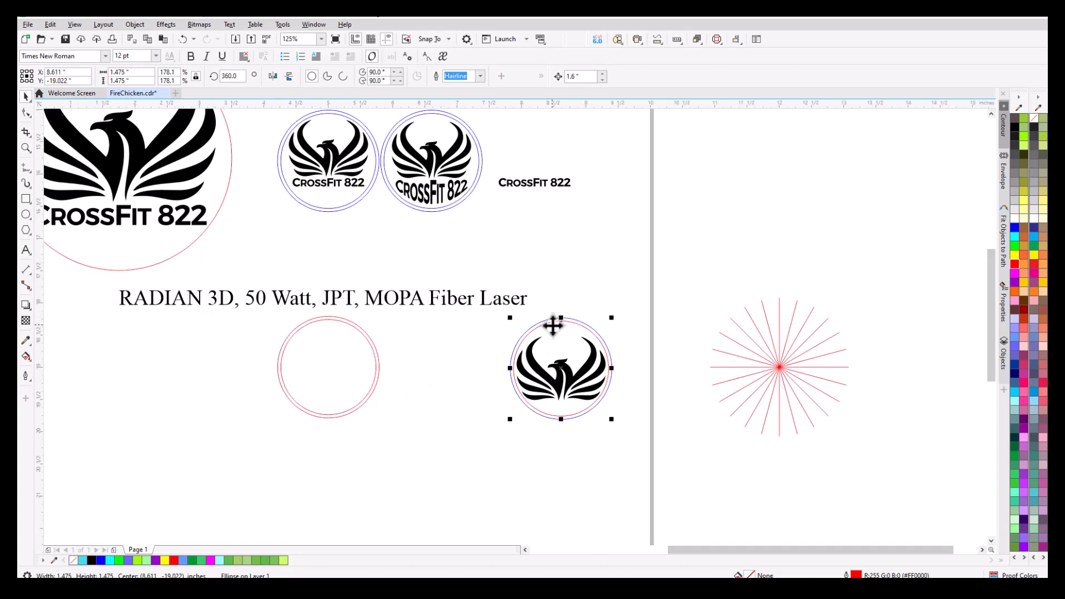
{"action": "left_click", "coordinate": [322, 320]}
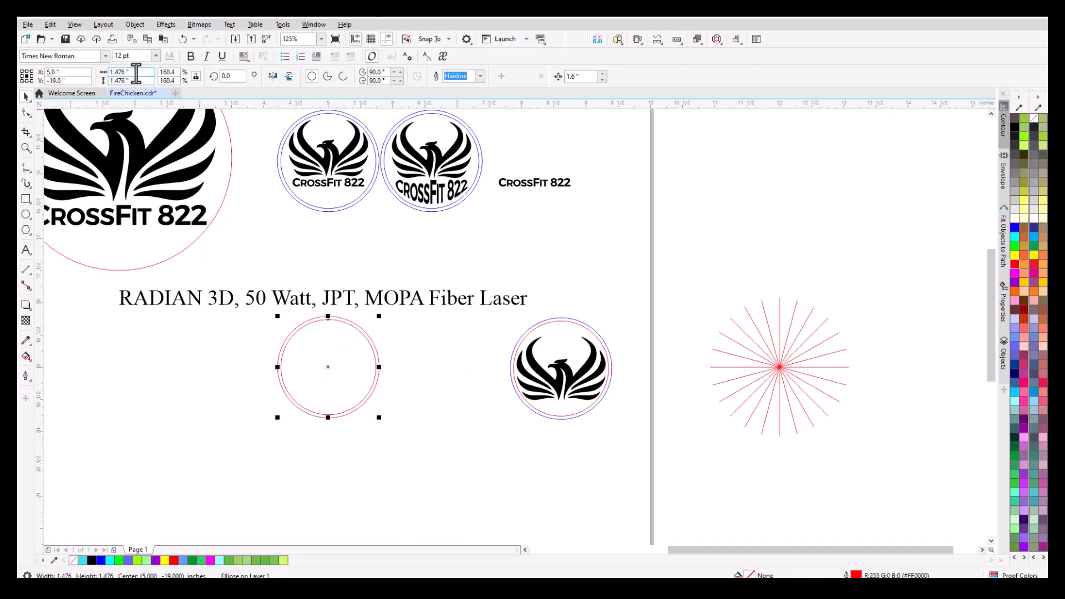
{"action": "left_click_drag", "start_coordinate": [138, 77], "coordinate": [99, 81]}
{"action": "type", "text": "1"}
{"action": "key", "text": "Return"}
{"action": "left_click", "coordinate": [398, 338]}
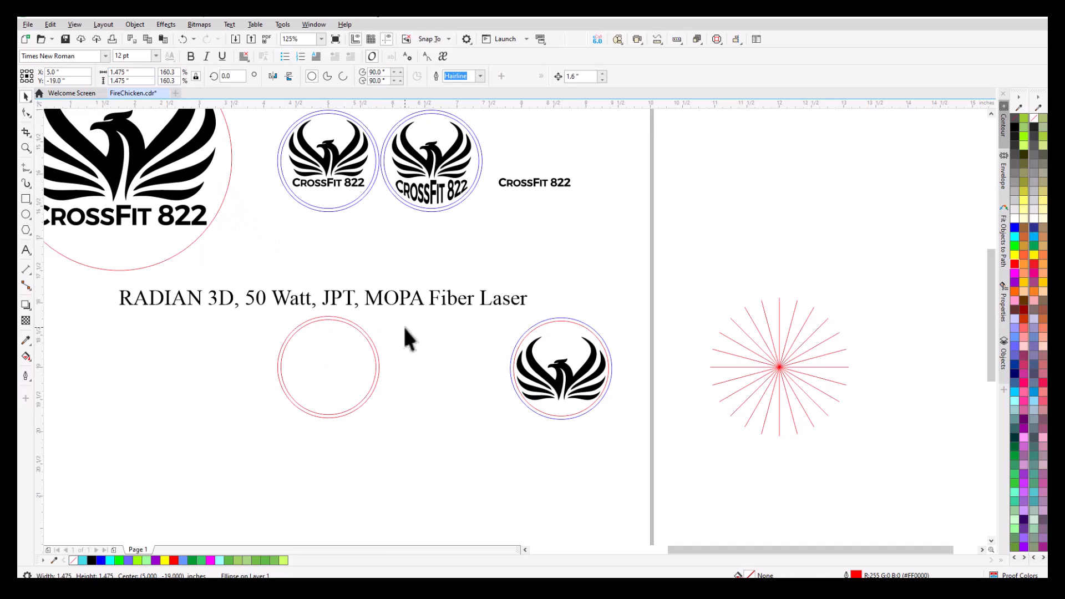
Step: Give the outer of the two new concentric circles a blue outline
{"action": "left_click", "coordinate": [354, 323]}
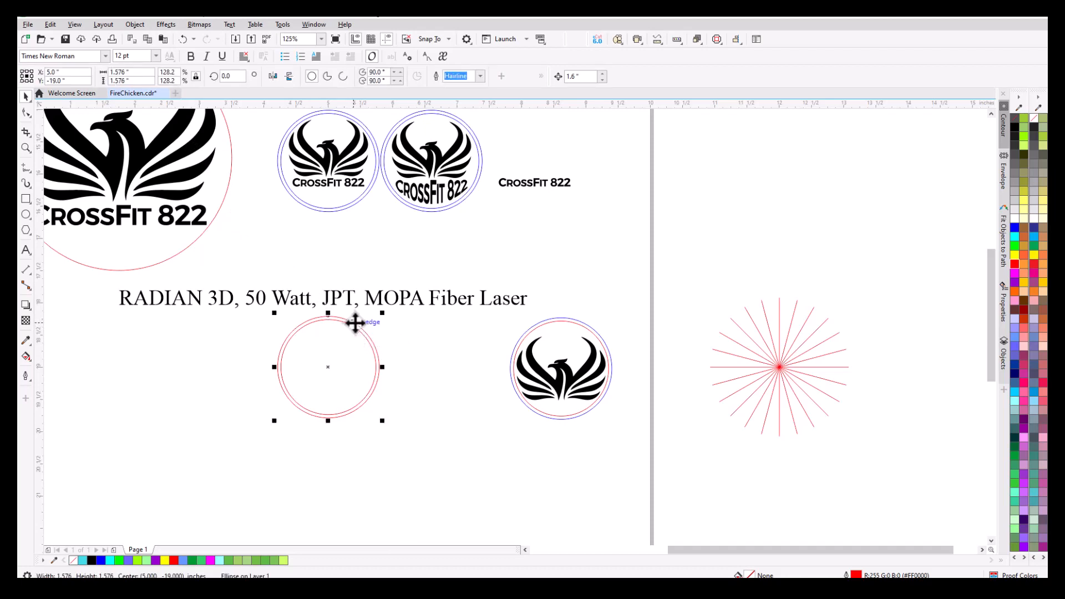
{"action": "right_click", "coordinate": [1015, 229]}
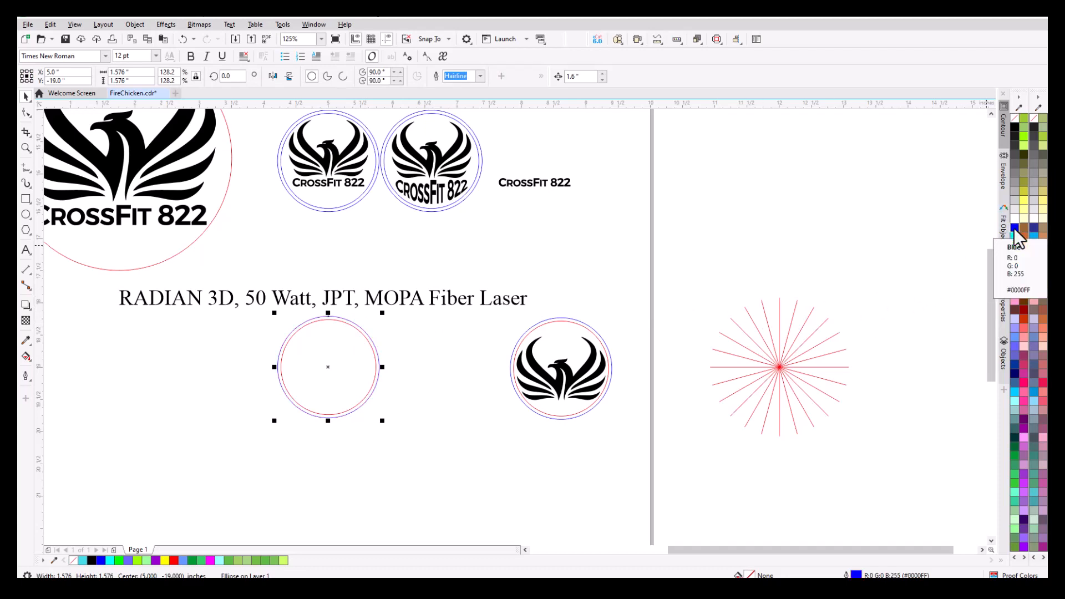
Step: Center the black phoenix group on the page so that it sits inside the new concentric circles
{"action": "left_click", "coordinate": [561, 389]}
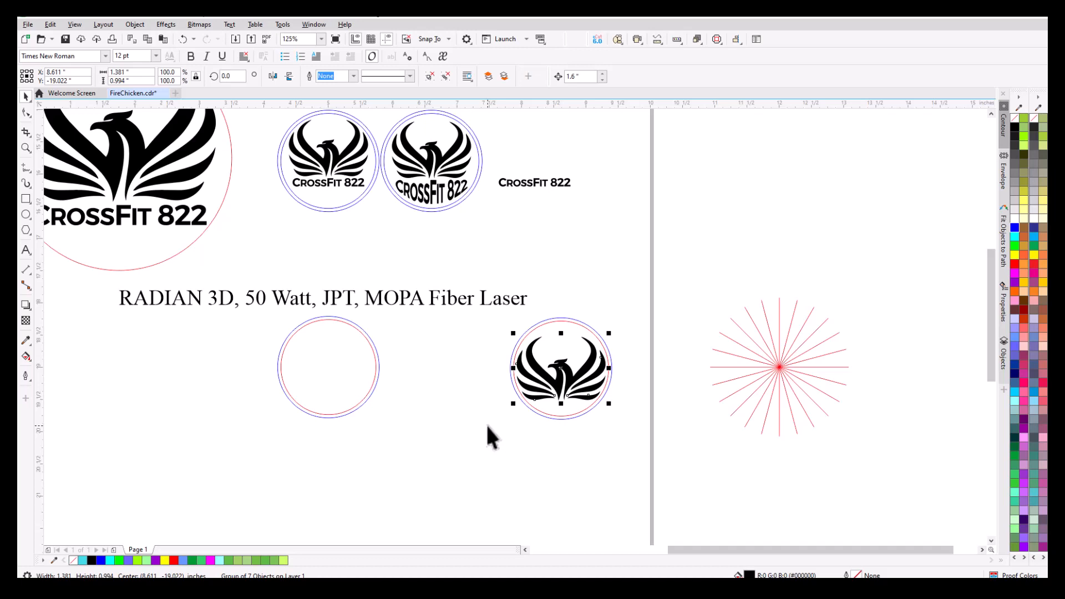
{"action": "key", "text": "p"}
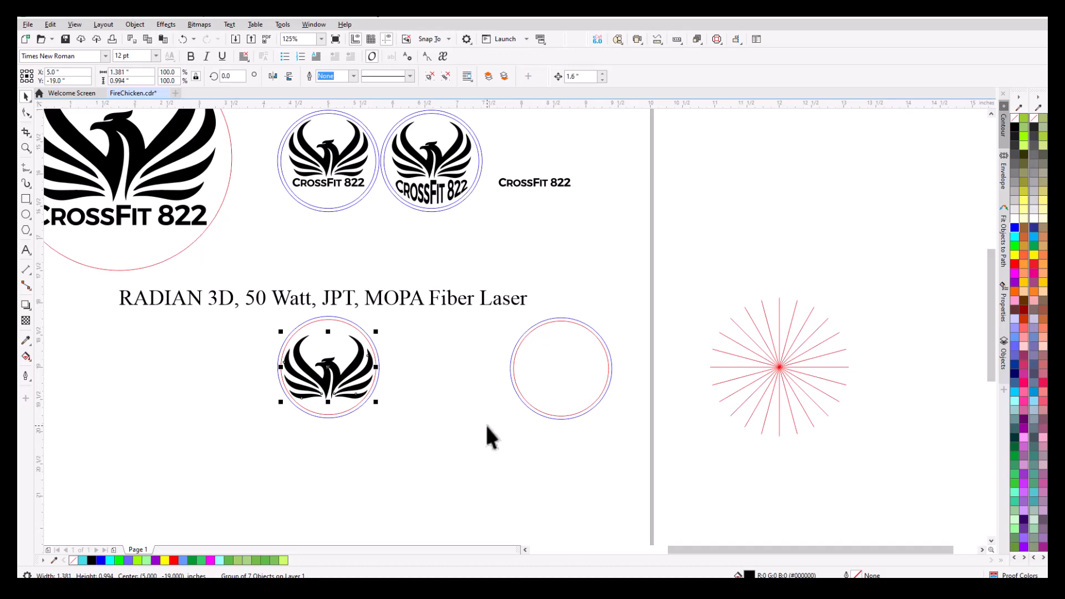
Step: Export only the selected badge group in Adobe Illustrator 8.0 format, with text exported as curves
{"action": "scroll", "coordinate": [319, 380], "scroll_direction": "up", "scroll_amount": 2}
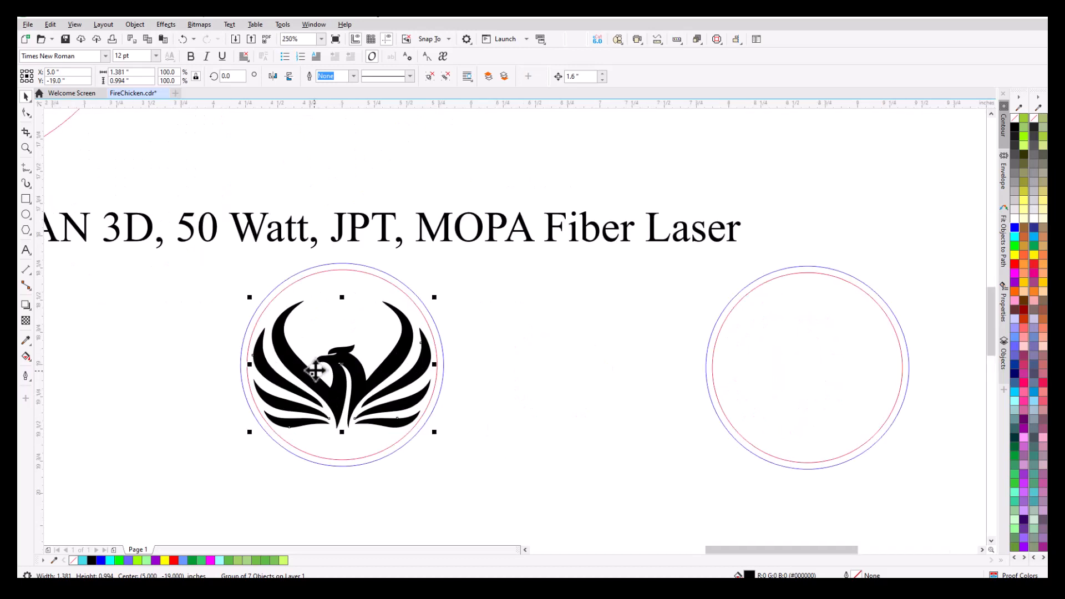
{"action": "scroll", "coordinate": [318, 382], "scroll_direction": "down", "scroll_amount": 1}
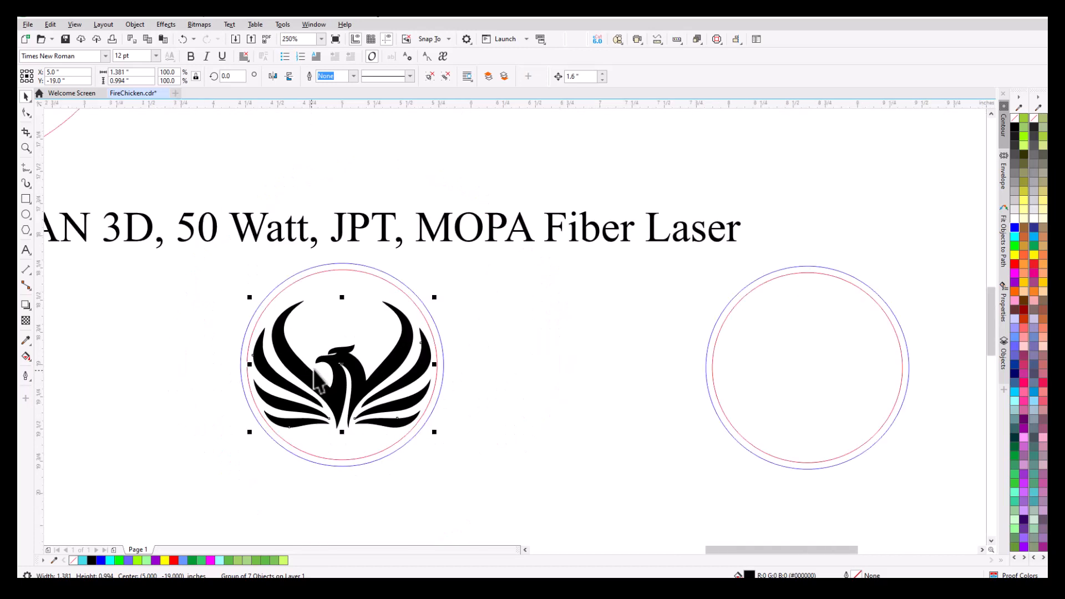
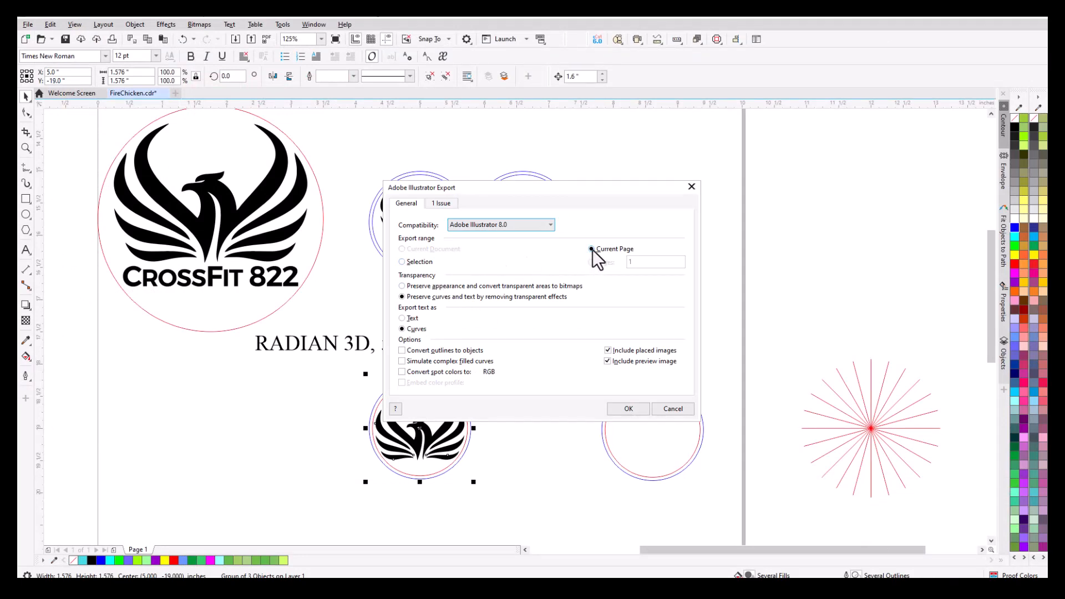
{"action": "left_click", "coordinate": [403, 262]}
{"action": "left_click", "coordinate": [523, 228]}
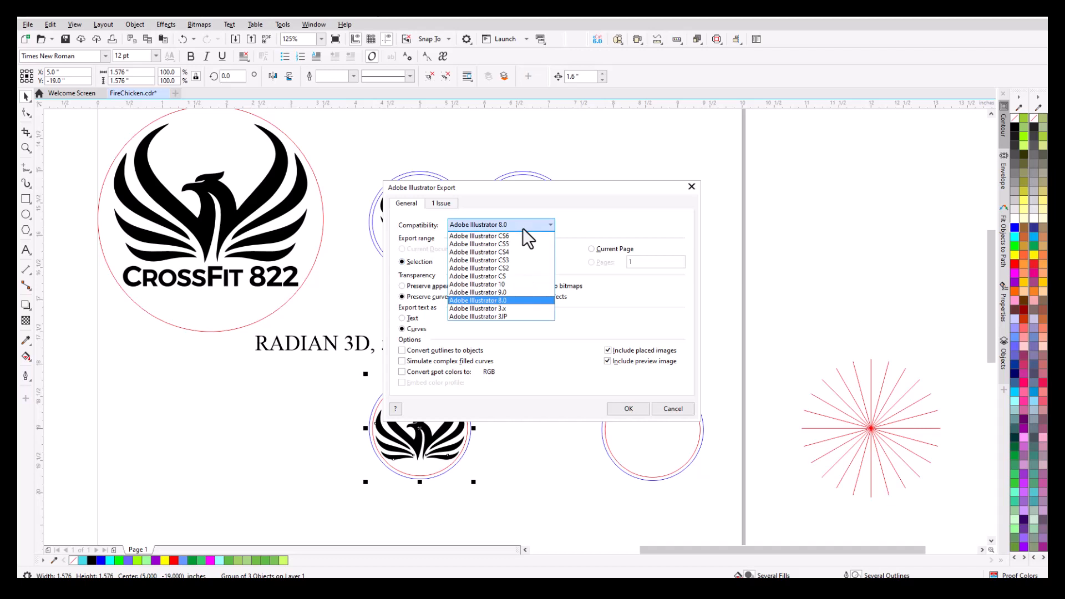
{"action": "left_click", "coordinate": [522, 227]}
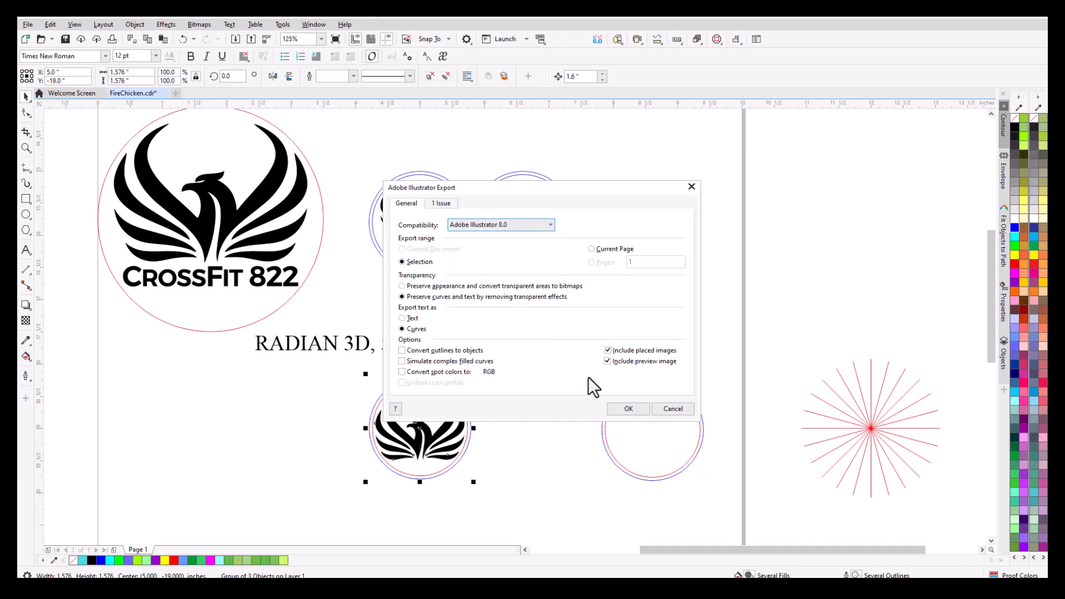
{"action": "left_click", "coordinate": [628, 409]}
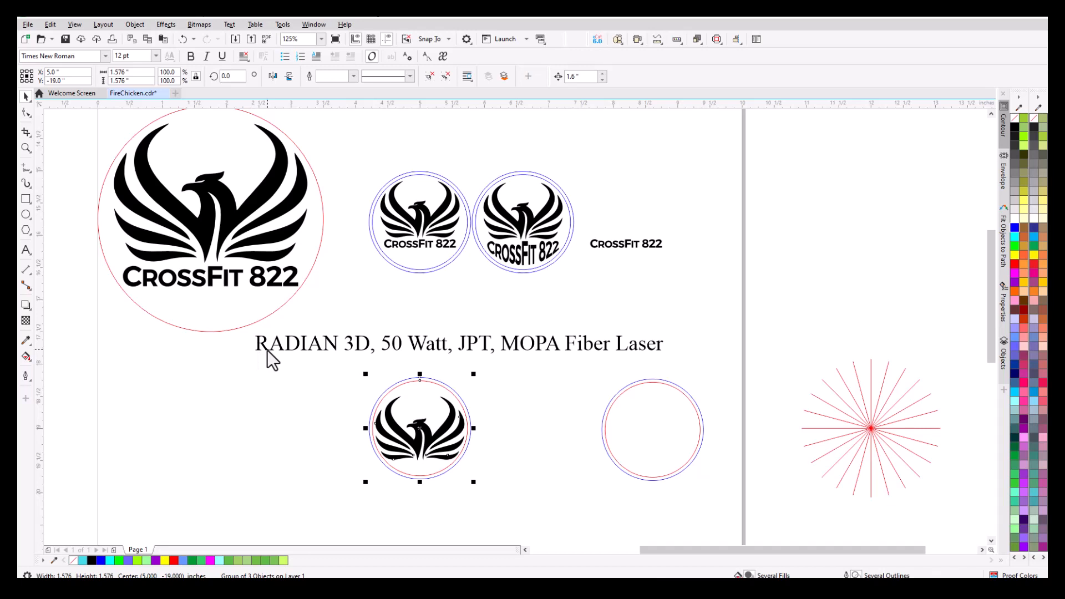
Step: Switch to the laser marking program and move the "RADIAN 3D, 50 Watt, JPT, MOPA Fiber Laser" text up to about Y 50
{"action": "left_click", "coordinate": [1012, 22]}
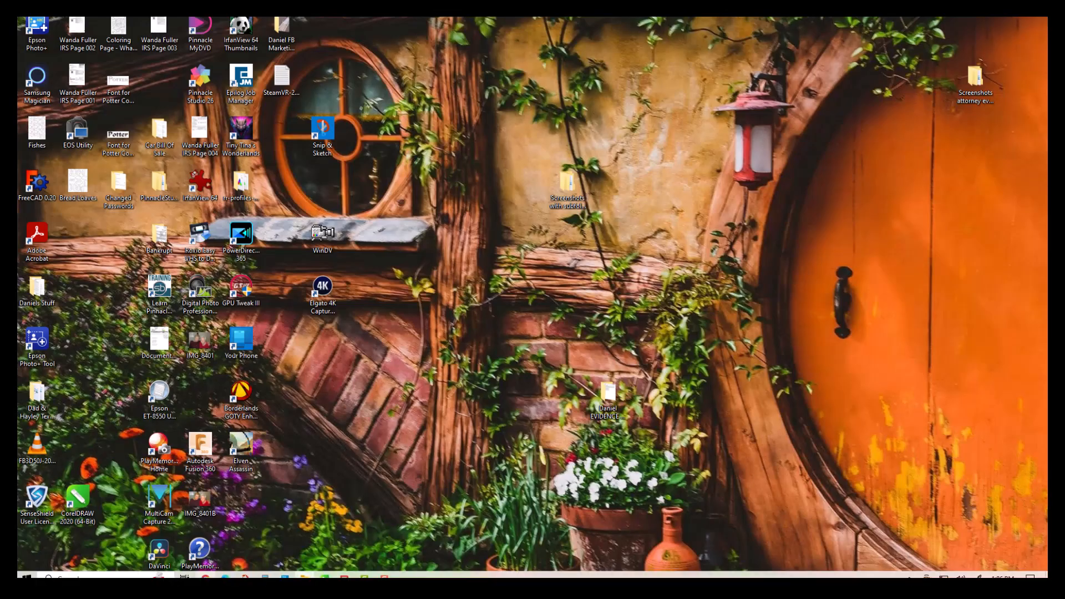
{"action": "left_click", "coordinate": [350, 575]}
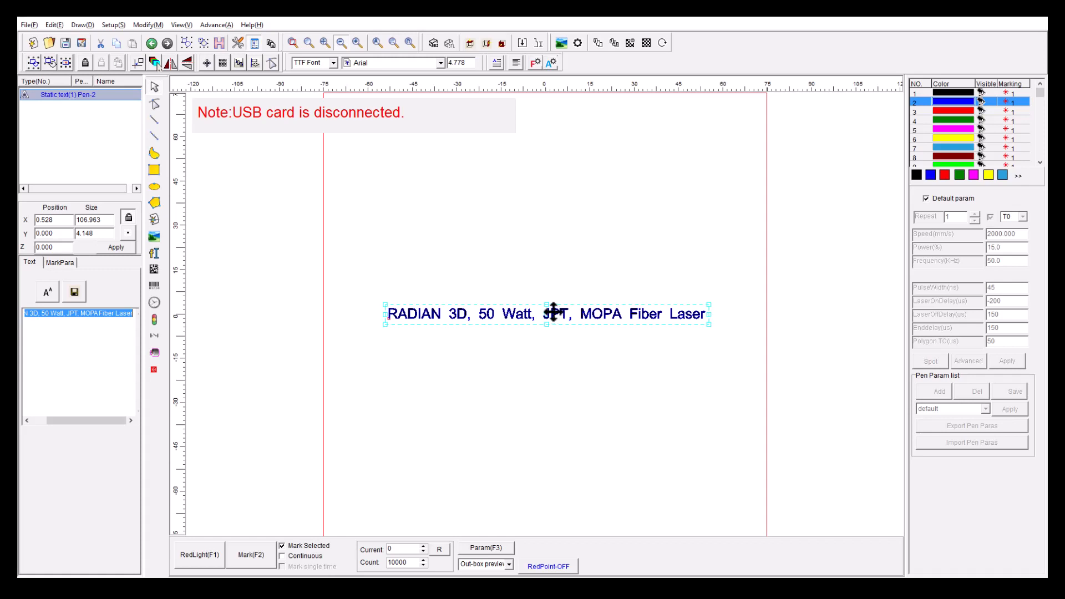
{"action": "left_click_drag", "start_coordinate": [554, 310], "coordinate": [553, 164]}
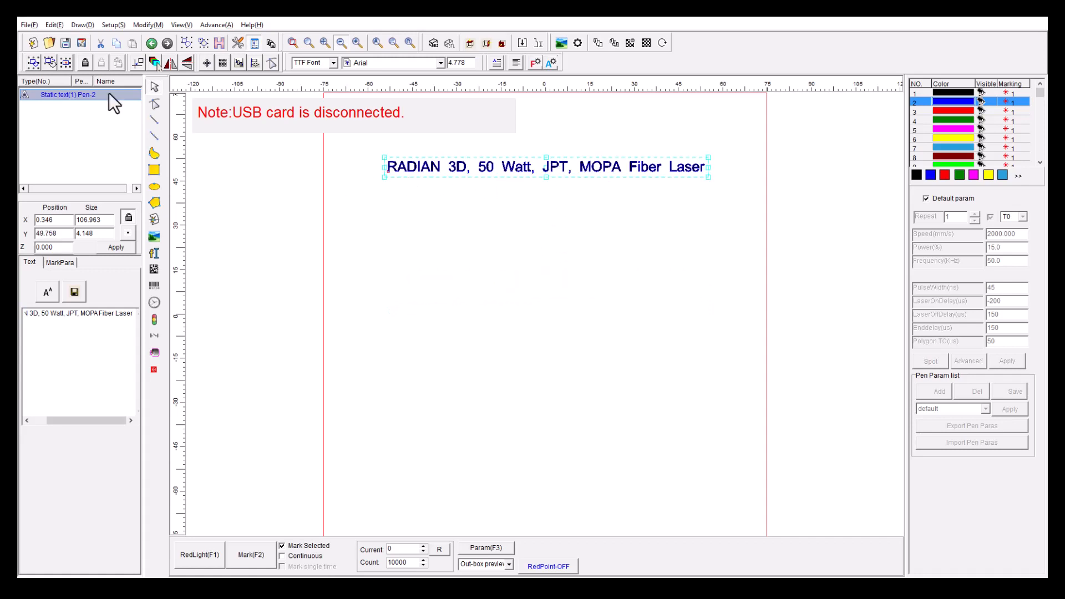
Step: Import the vector file FireChicken 02.ai from the FireChicken Coins Large folder
{"action": "left_click", "coordinate": [29, 25]}
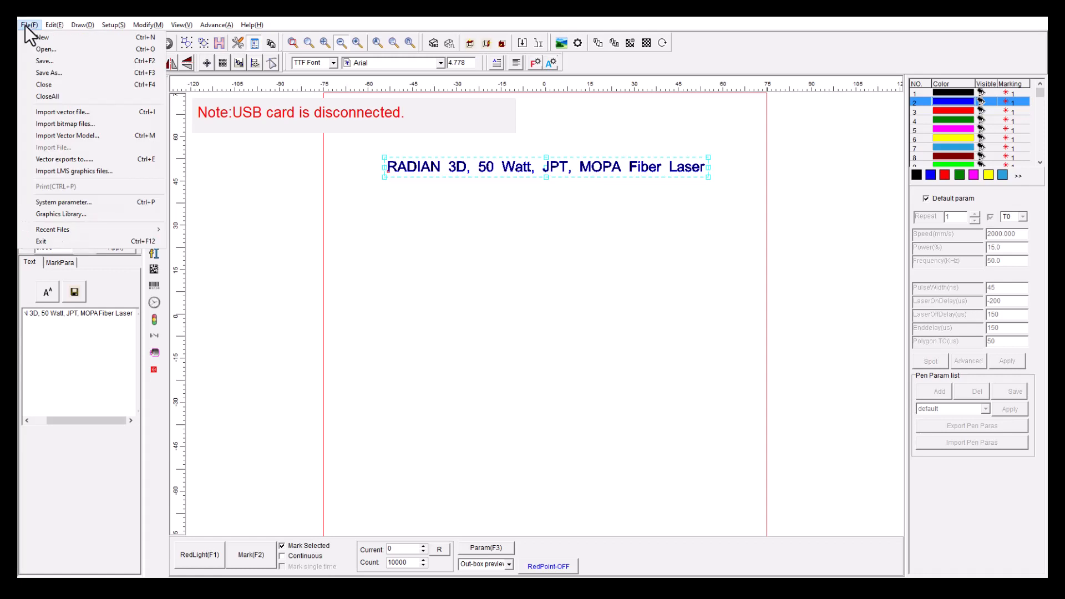
{"action": "left_click", "coordinate": [53, 112]}
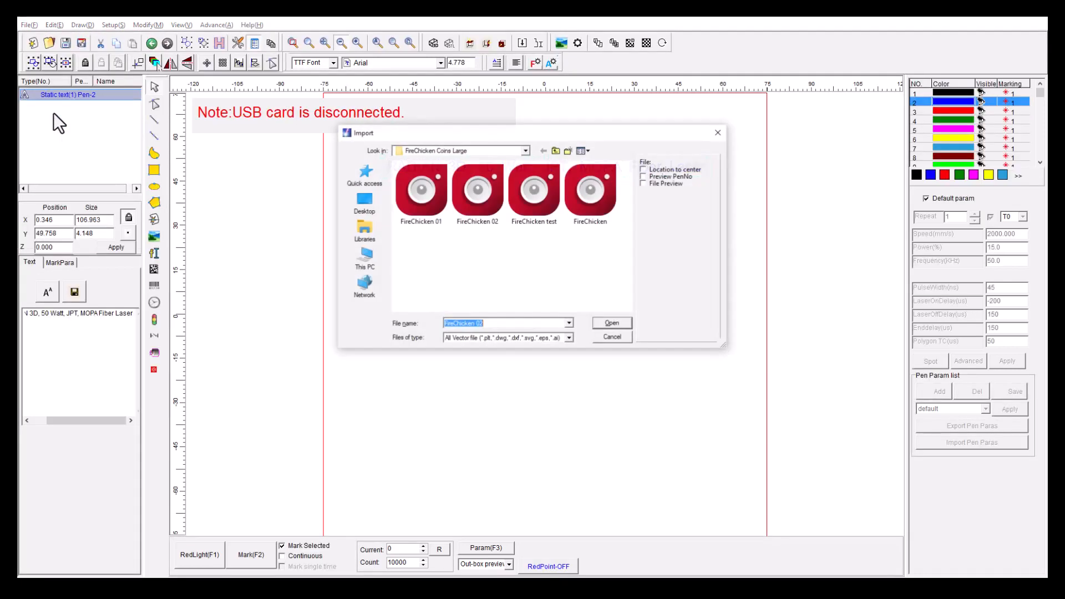
{"action": "left_click", "coordinate": [479, 195]}
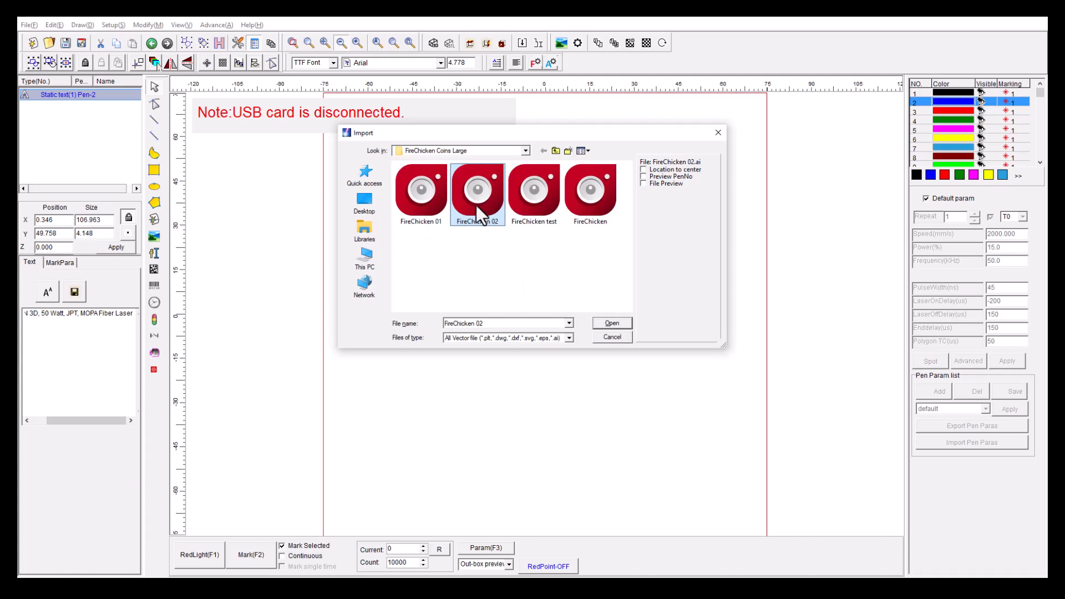
{"action": "left_click", "coordinate": [599, 323]}
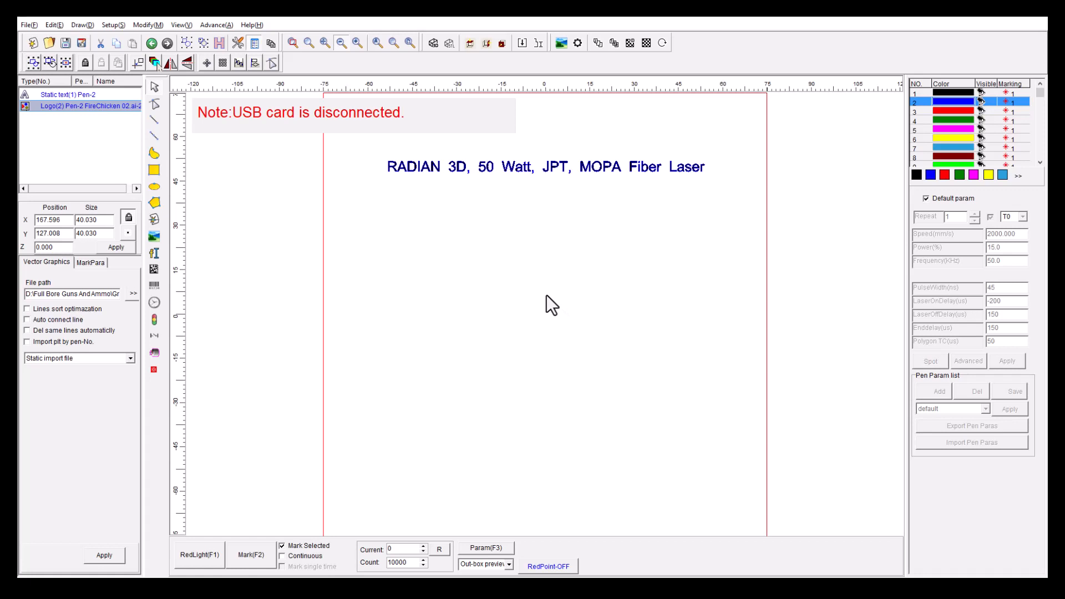
Step: Bring the imported phoenix badge into the marking area and center it at X 0, Y 0
{"action": "scroll", "coordinate": [547, 296], "scroll_direction": "down", "scroll_amount": 1}
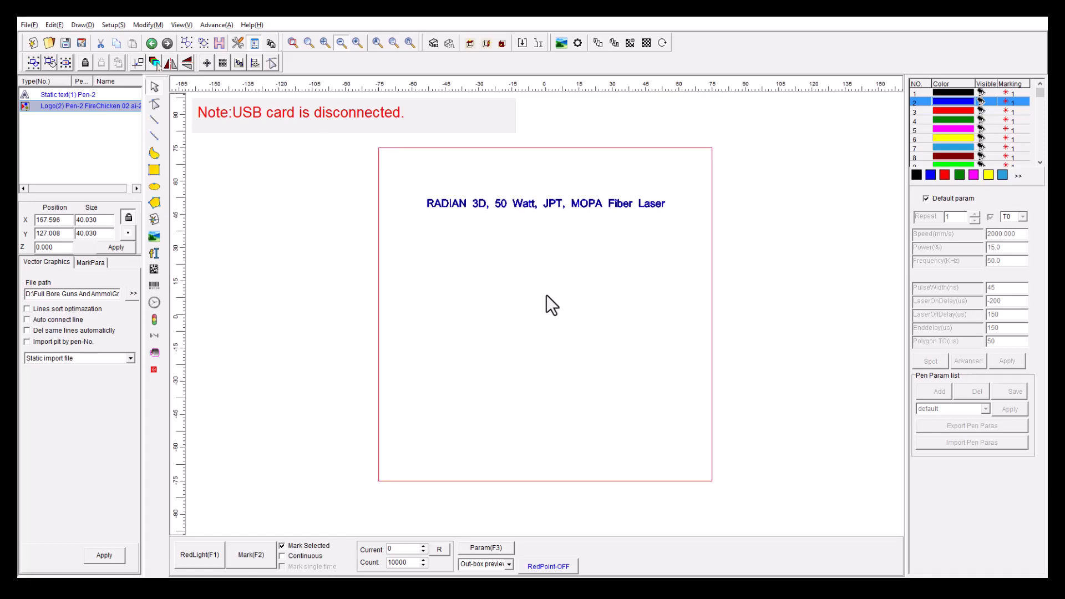
{"action": "scroll", "coordinate": [547, 306], "scroll_direction": "down", "scroll_amount": 1}
{"action": "scroll", "coordinate": [550, 305], "scroll_direction": "down", "scroll_amount": 1}
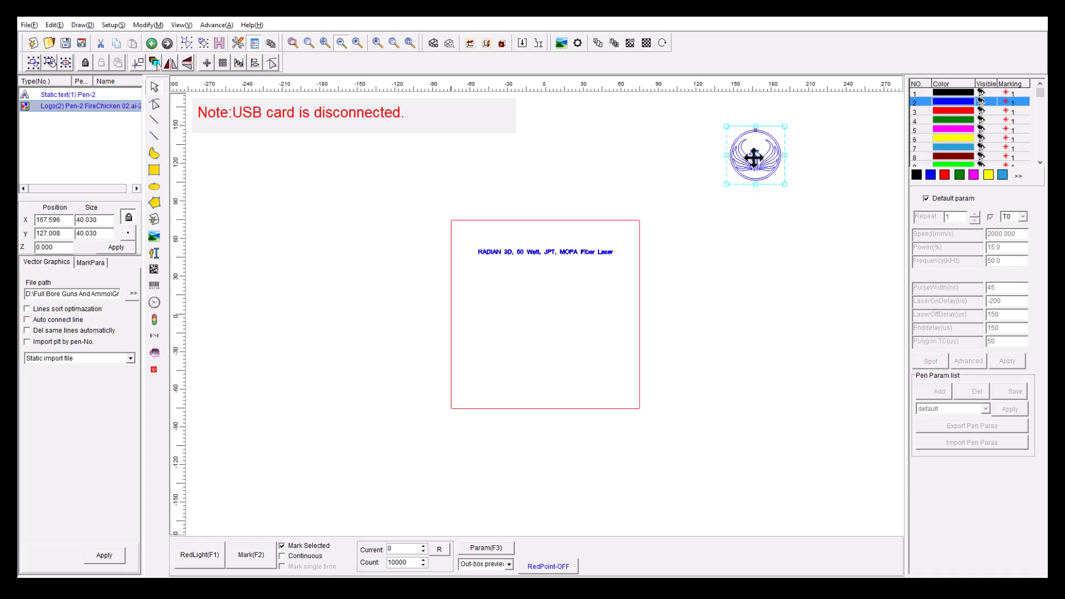
{"action": "left_click_drag", "start_coordinate": [752, 157], "coordinate": [580, 302]}
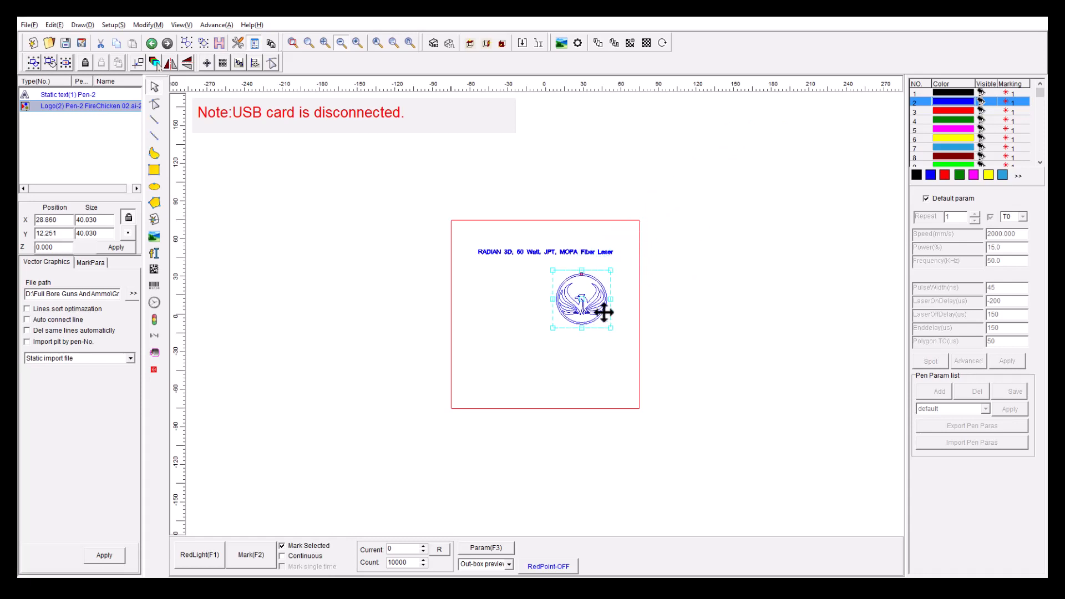
{"action": "key", "text": "Home"}
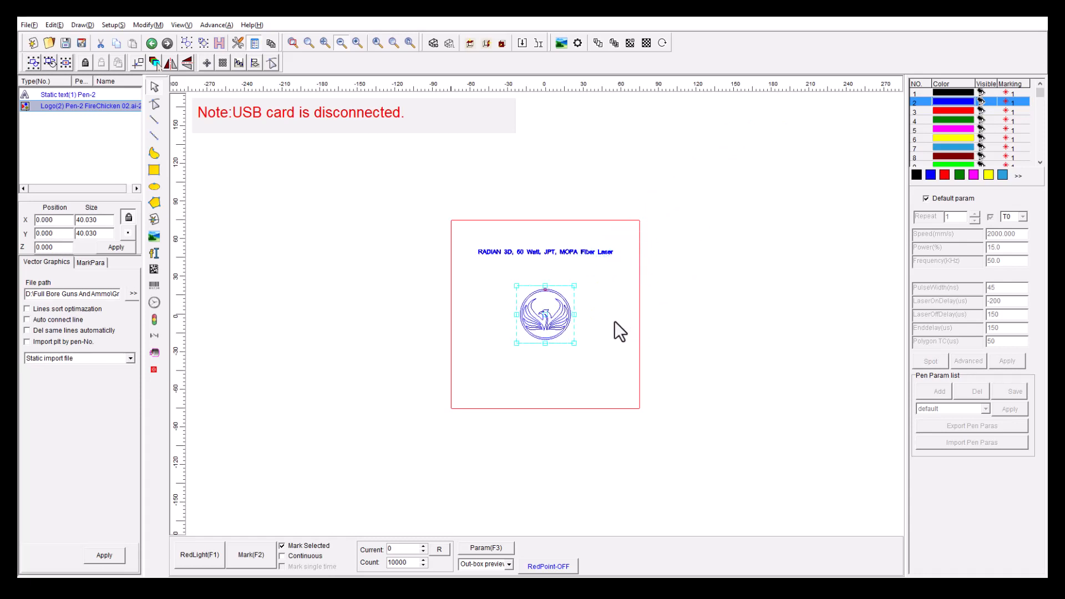
{"action": "scroll", "coordinate": [555, 290], "scroll_direction": "up", "scroll_amount": 3}
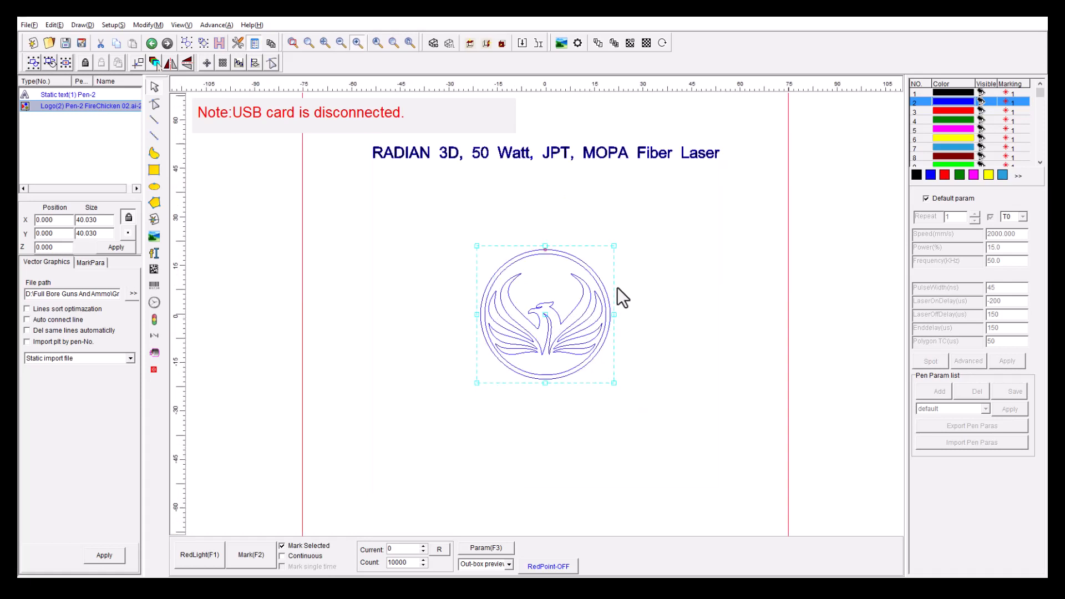
{"action": "scroll", "coordinate": [627, 307], "scroll_direction": "up", "scroll_amount": 2}
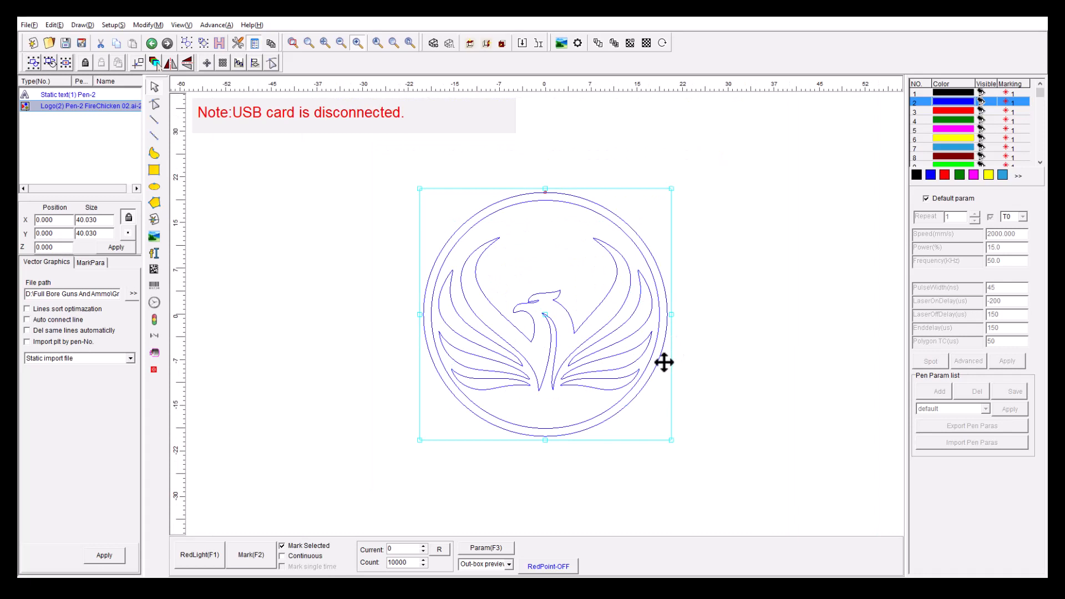
{"action": "scroll", "coordinate": [663, 363], "scroll_direction": "up", "scroll_amount": 1}
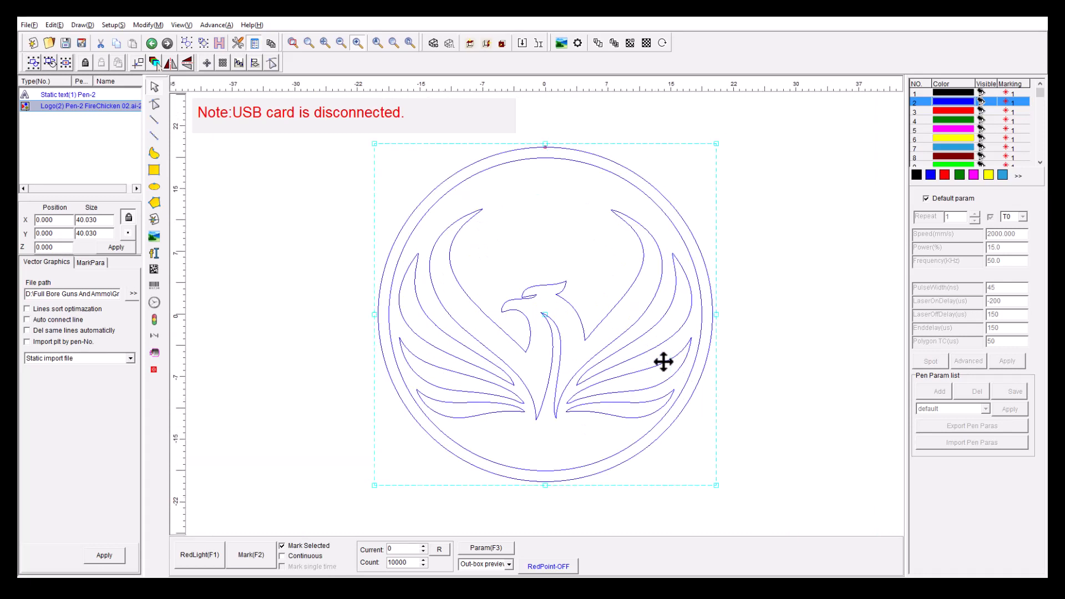
{"action": "scroll", "coordinate": [664, 362], "scroll_direction": "down", "scroll_amount": 1}
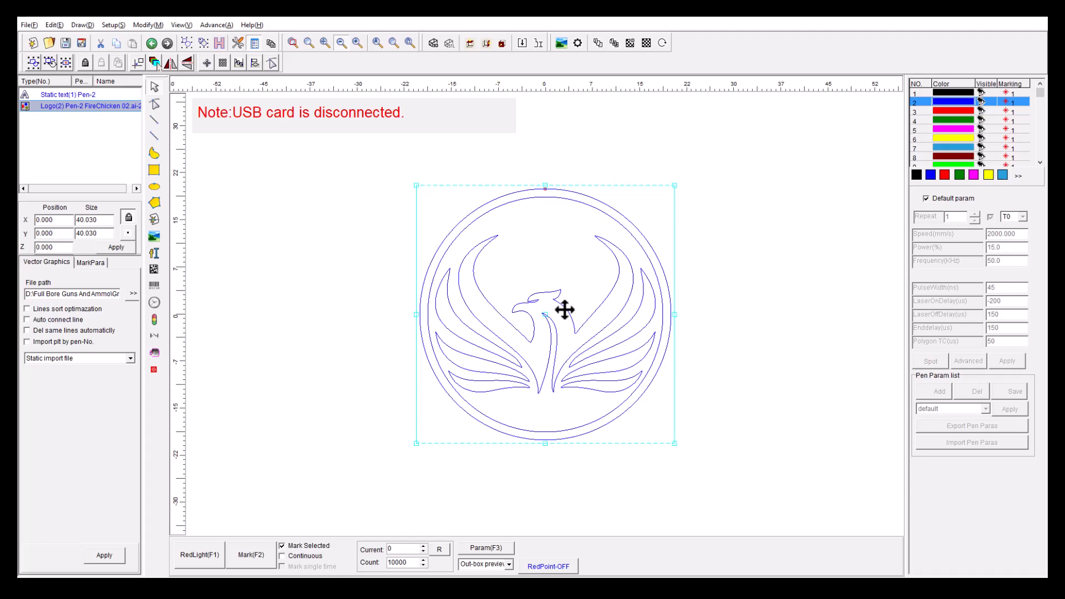
Step: Hatch the phoenix badge using Fill 1 with the zigzag line type and a 0.025 mm line distance
{"action": "left_click", "coordinate": [310, 237]}
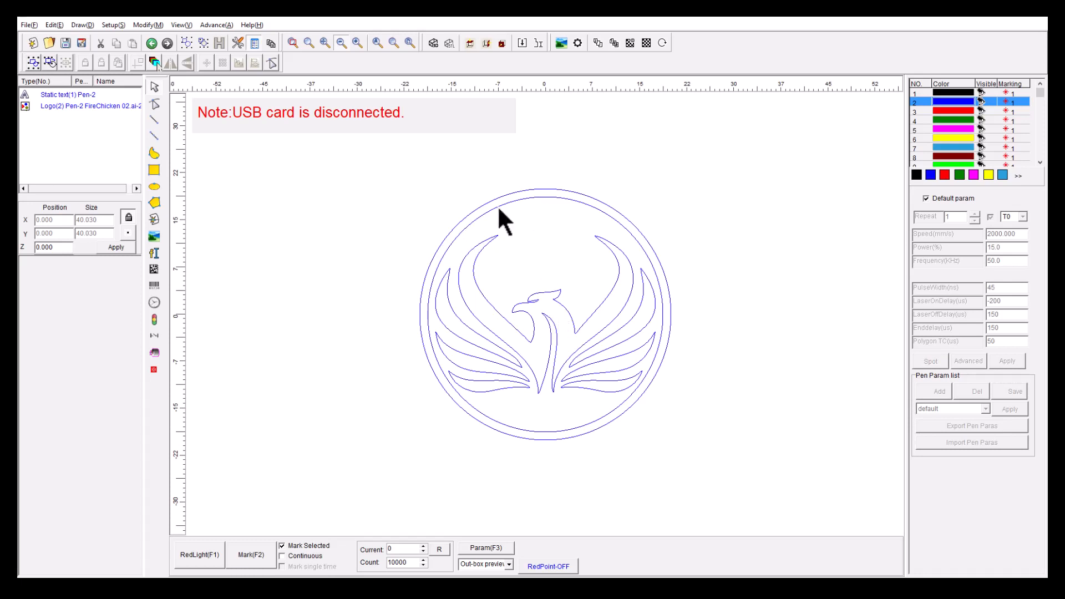
{"action": "left_click", "coordinate": [479, 221]}
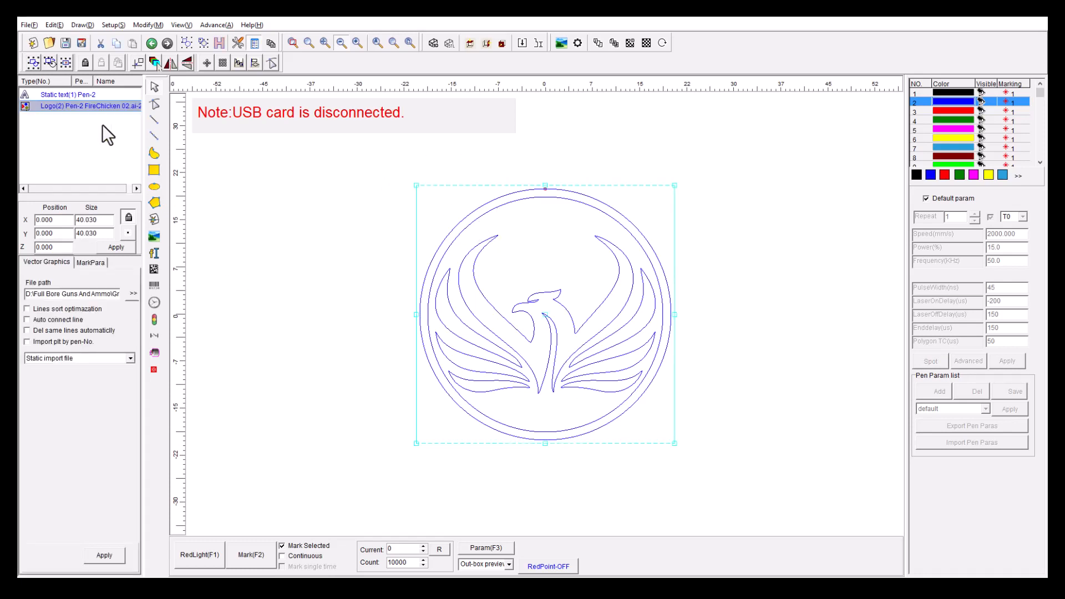
{"action": "left_click", "coordinate": [85, 108]}
{"action": "left_click", "coordinate": [220, 43]}
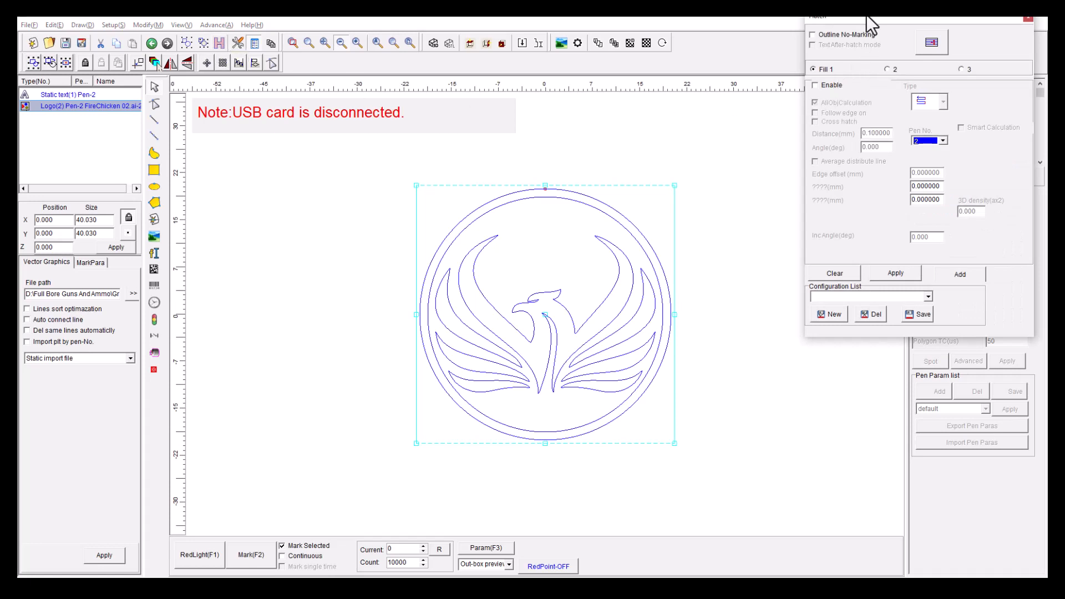
{"action": "mouse_move", "coordinate": [867, 18]}
{"action": "left_mouse_down"}
{"action": "mouse_move", "coordinate": [720, 59]}
{"action": "mouse_move", "coordinate": [163, 106]}
{"action": "mouse_move", "coordinate": [198, 135]}
{"action": "left_mouse_up"}
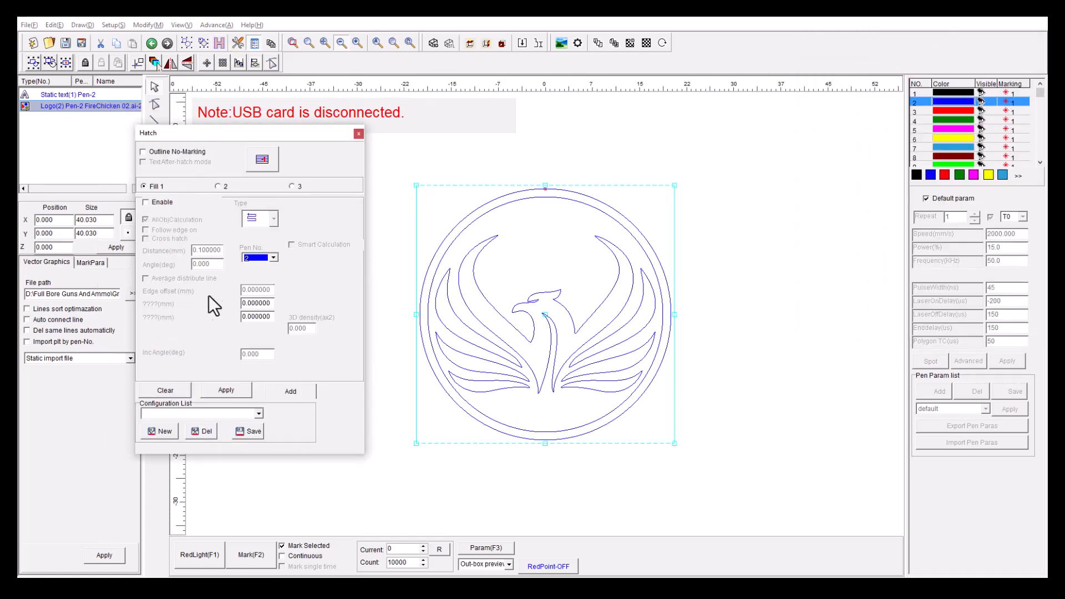
{"action": "left_click", "coordinate": [145, 202]}
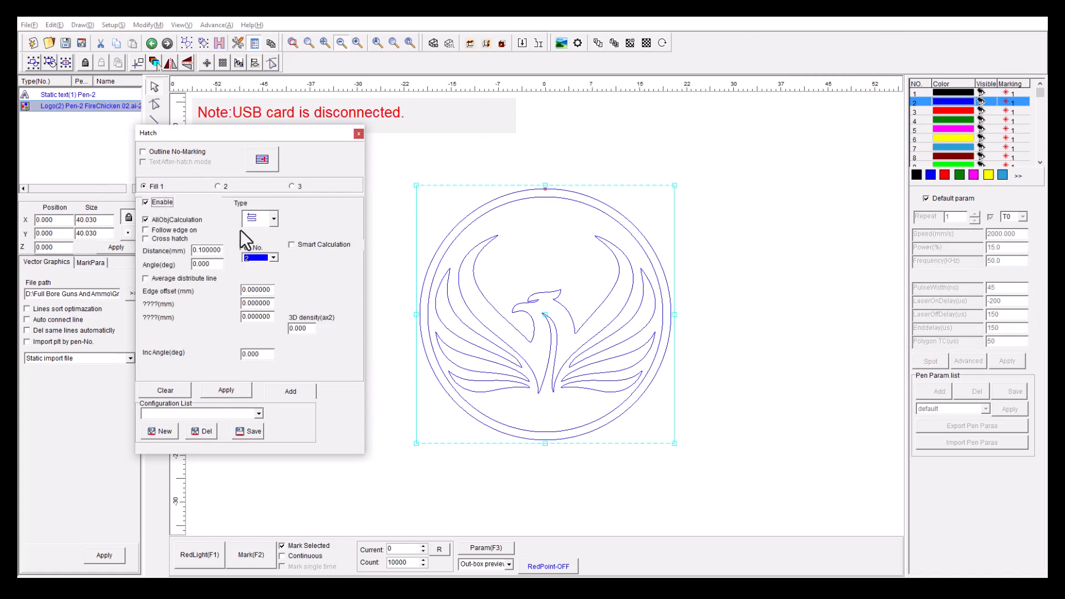
{"action": "left_click", "coordinate": [274, 220]}
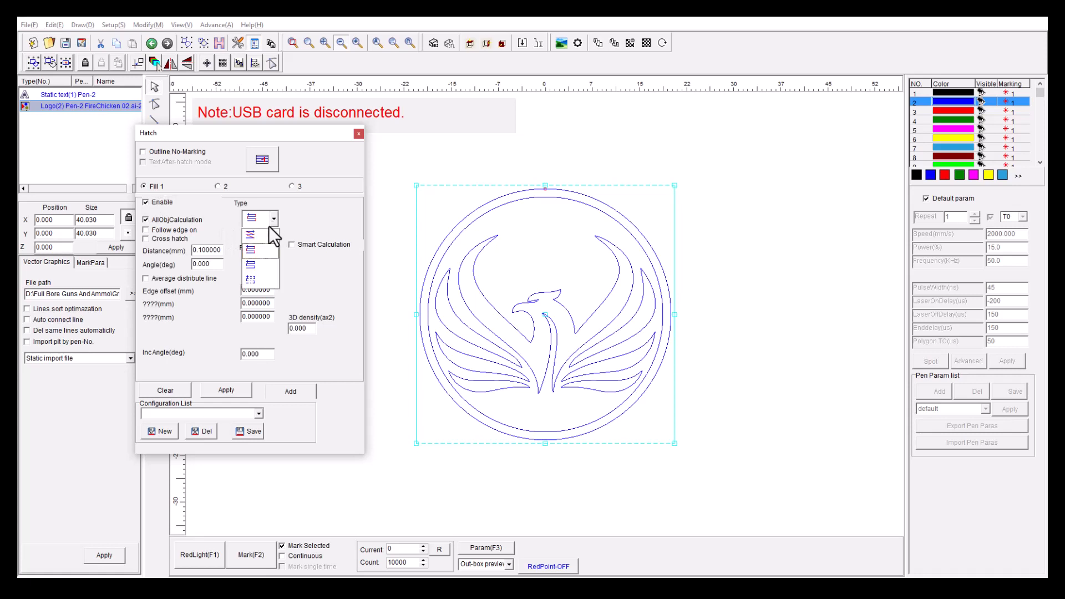
{"action": "left_click", "coordinate": [260, 235]}
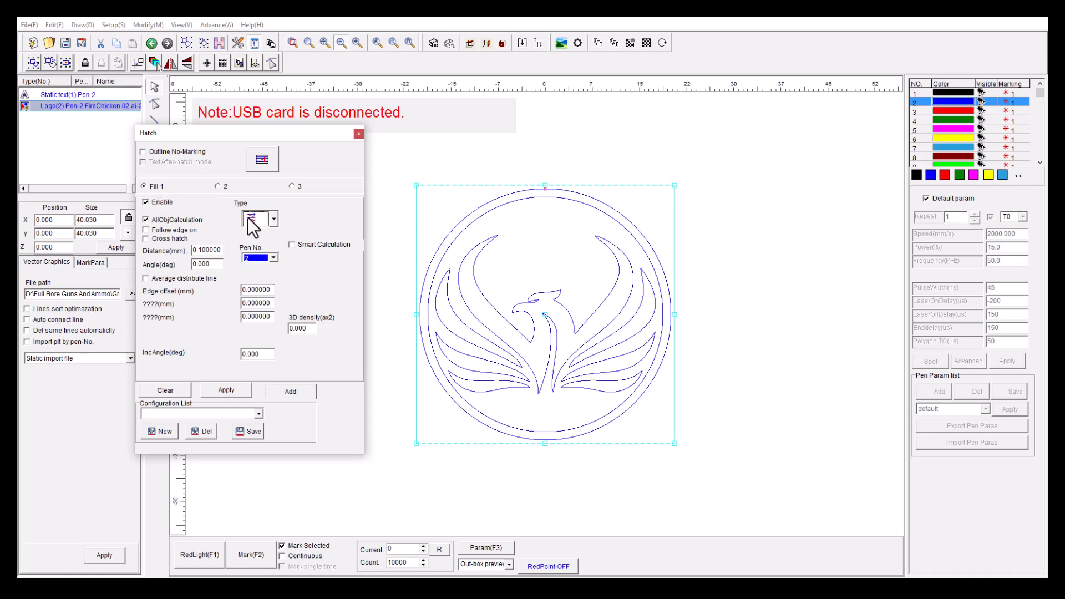
{"action": "double_click", "coordinate": [202, 250]}
{"action": "type", "text": ".025"}
{"action": "left_click", "coordinate": [226, 390]}
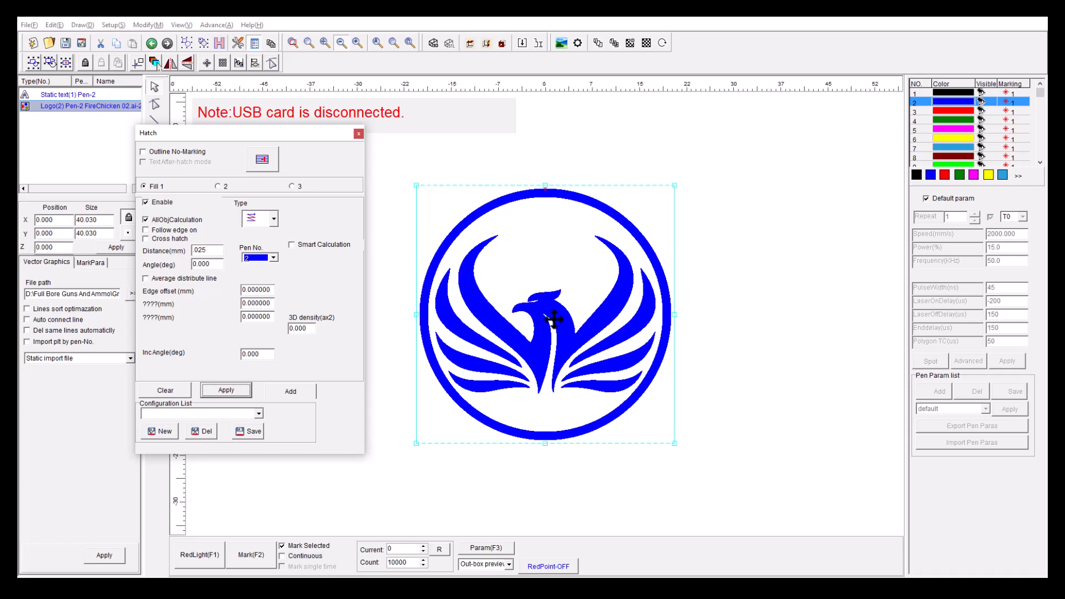
Step: Clear the hatch from the phoenix badge and close the hatch settings
{"action": "left_click", "coordinate": [167, 391]}
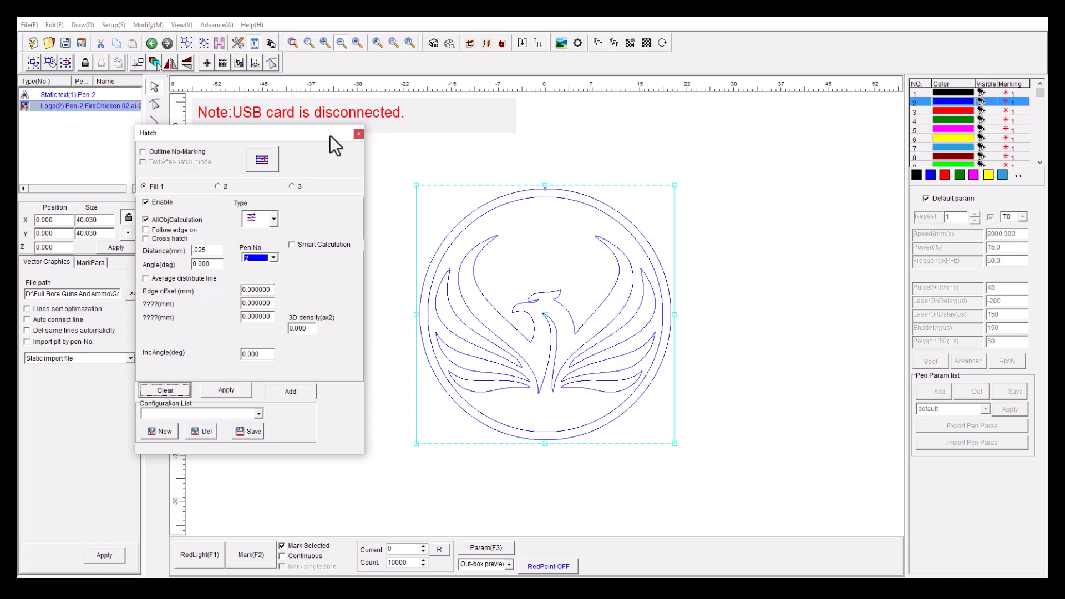
{"action": "mouse_move", "coordinate": [330, 136]}
{"action": "left_mouse_down"}
{"action": "mouse_move", "coordinate": [833, 158]}
{"action": "mouse_move", "coordinate": [974, 137]}
{"action": "mouse_move", "coordinate": [938, 143]}
{"action": "left_mouse_up"}
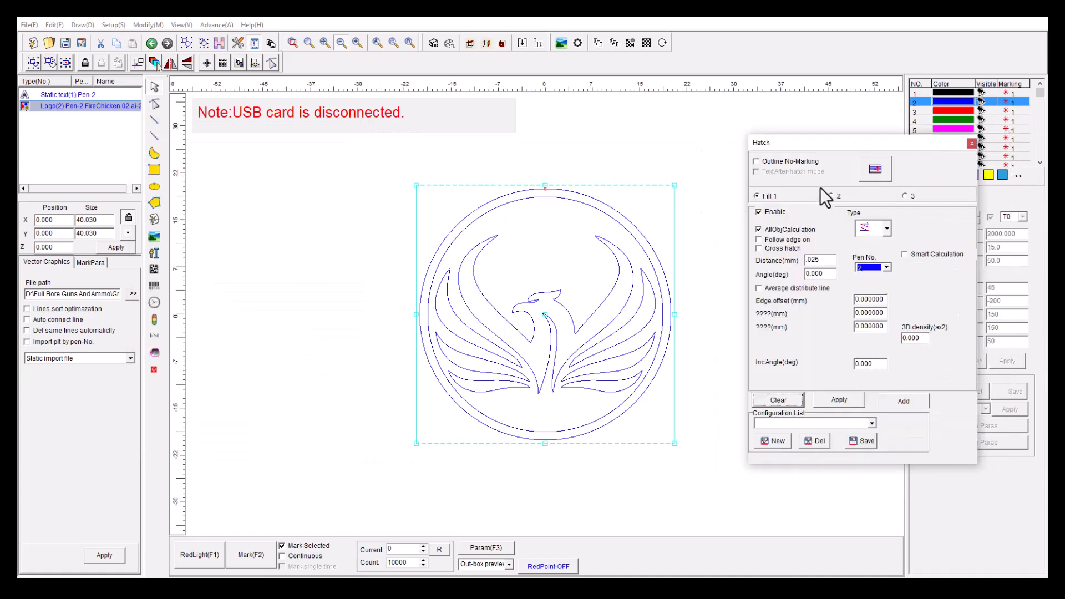
{"action": "left_click", "coordinate": [971, 144]}
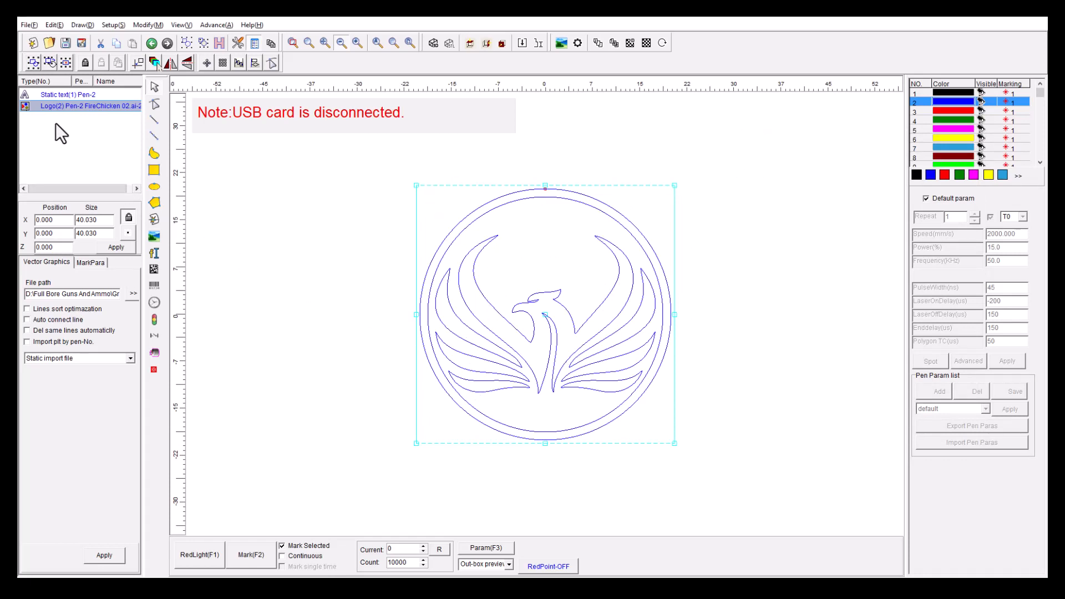
Step: Delete the static text object and select the phoenix badge logo
{"action": "left_click", "coordinate": [90, 94]}
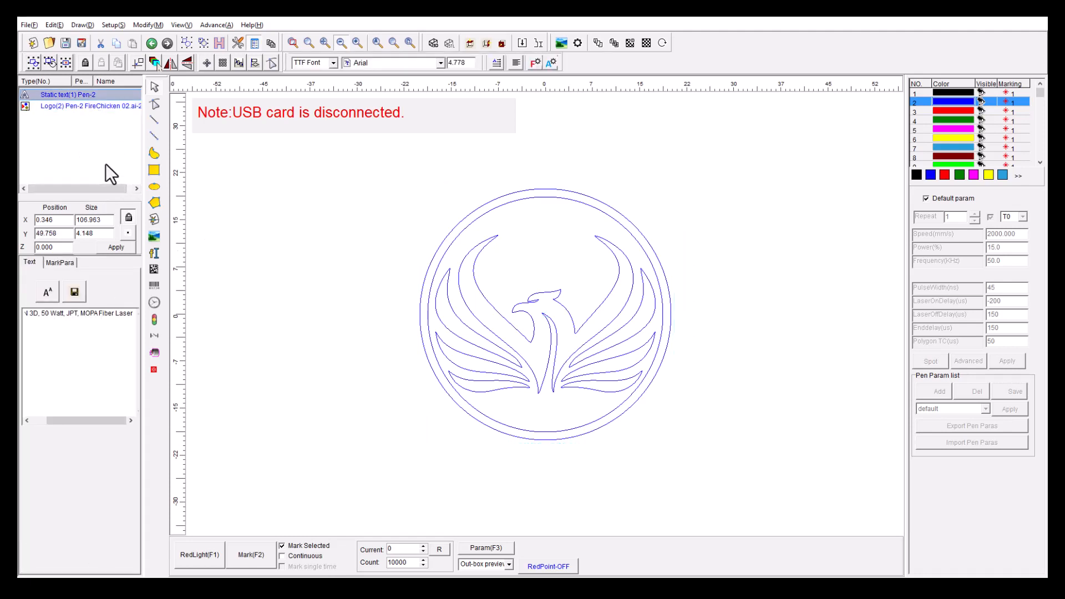
{"action": "key", "text": "Delete"}
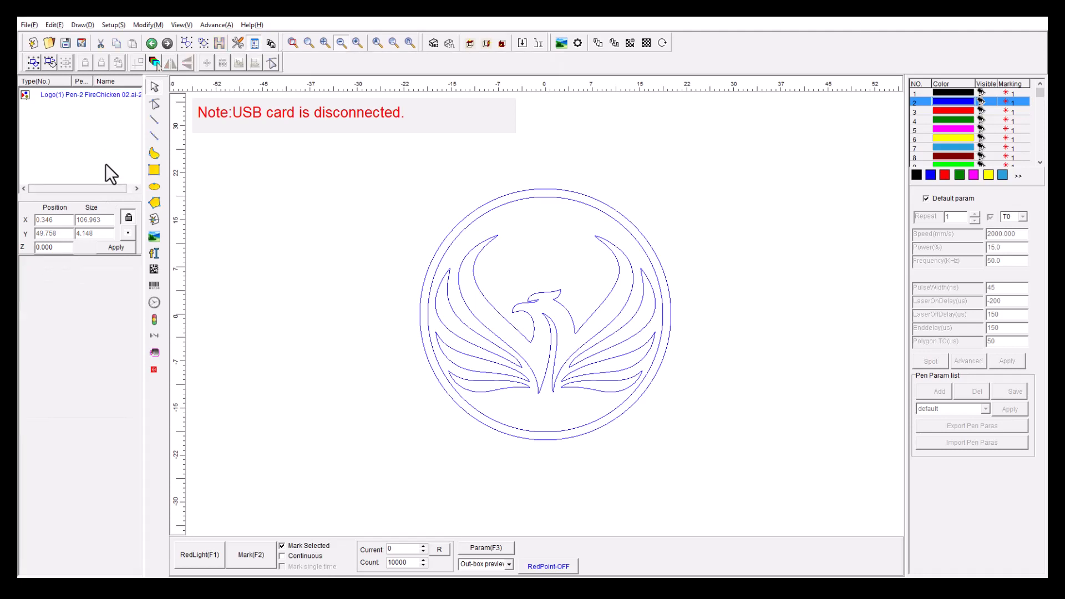
{"action": "left_click", "coordinate": [82, 96]}
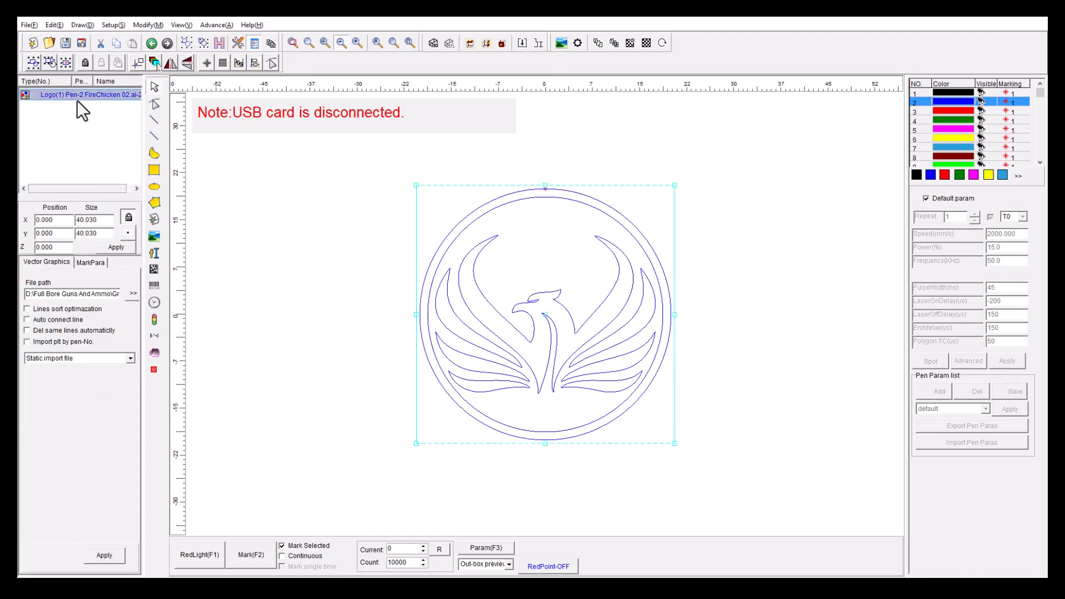
Step: Uncombine the phoenix badge logo into separate polylines and enlarge the object list to show them all
{"action": "left_click", "coordinate": [203, 43]}
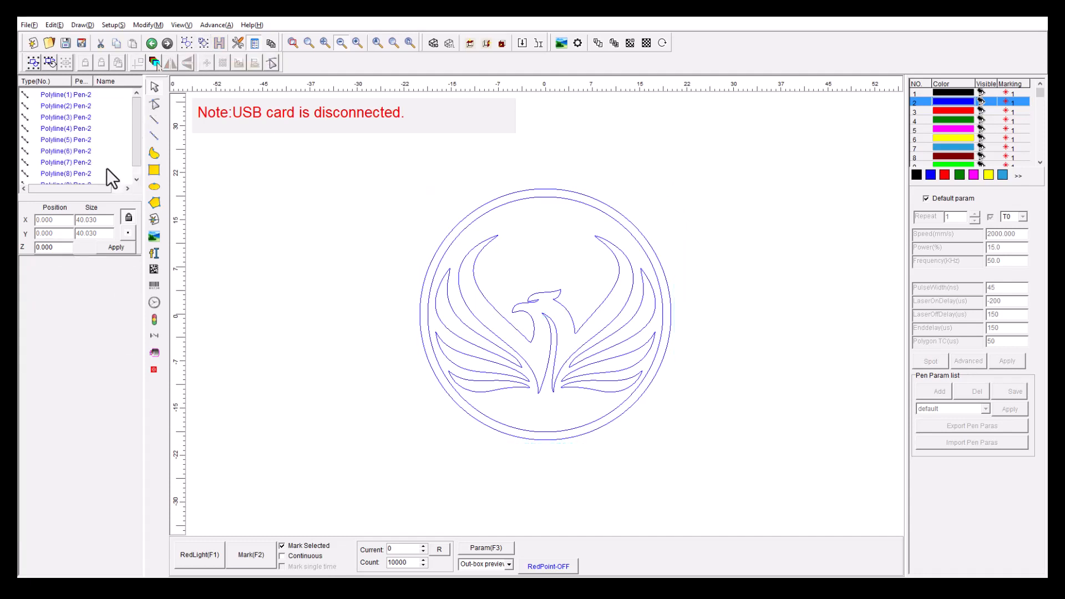
{"action": "left_click_drag", "start_coordinate": [102, 197], "coordinate": [102, 307]}
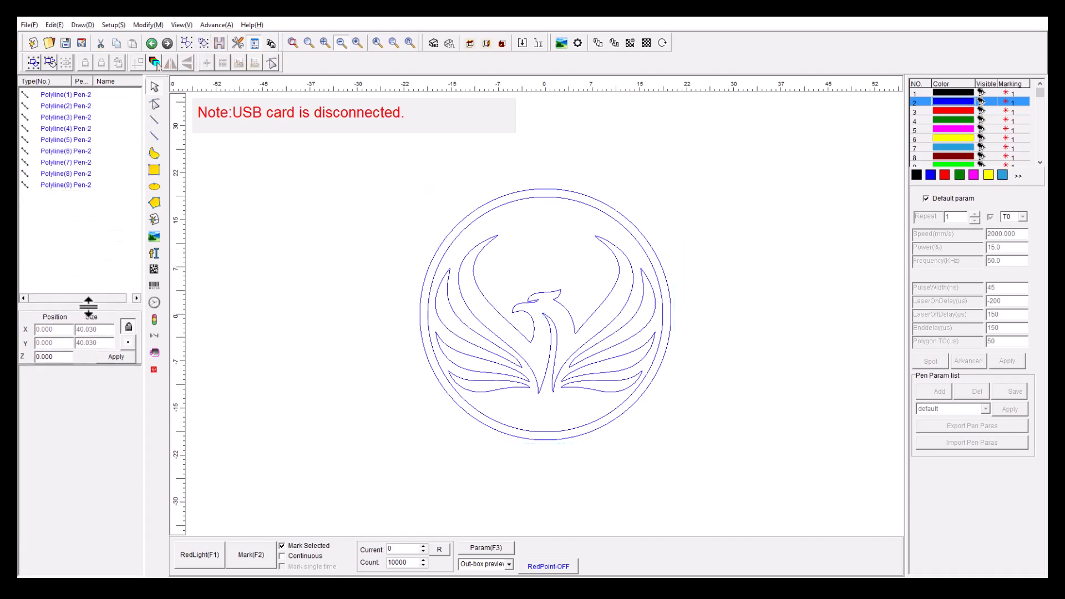
Step: Examine the separated polylines one by one to identify which part of the badge each one represents
{"action": "left_click", "coordinate": [78, 95]}
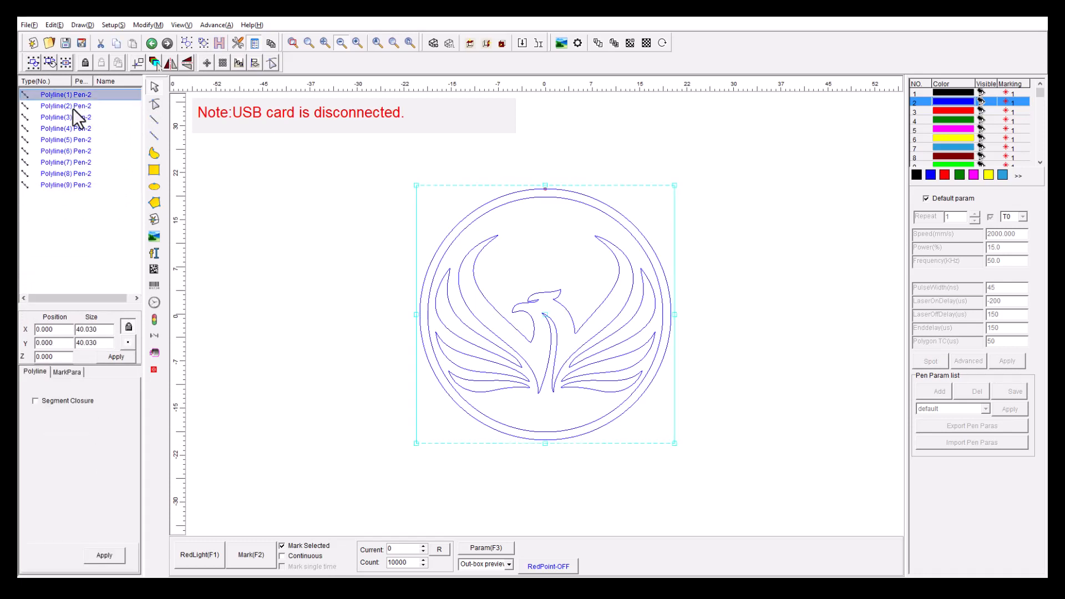
{"action": "left_click", "coordinate": [72, 109]}
{"action": "left_click", "coordinate": [72, 109]}
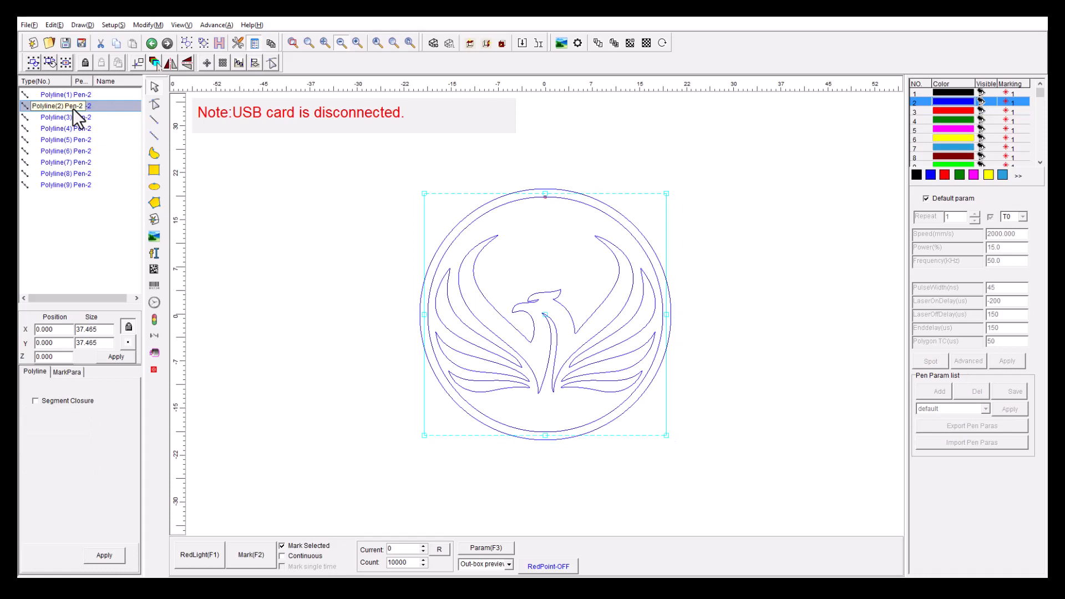
{"action": "left_click", "coordinate": [71, 118]}
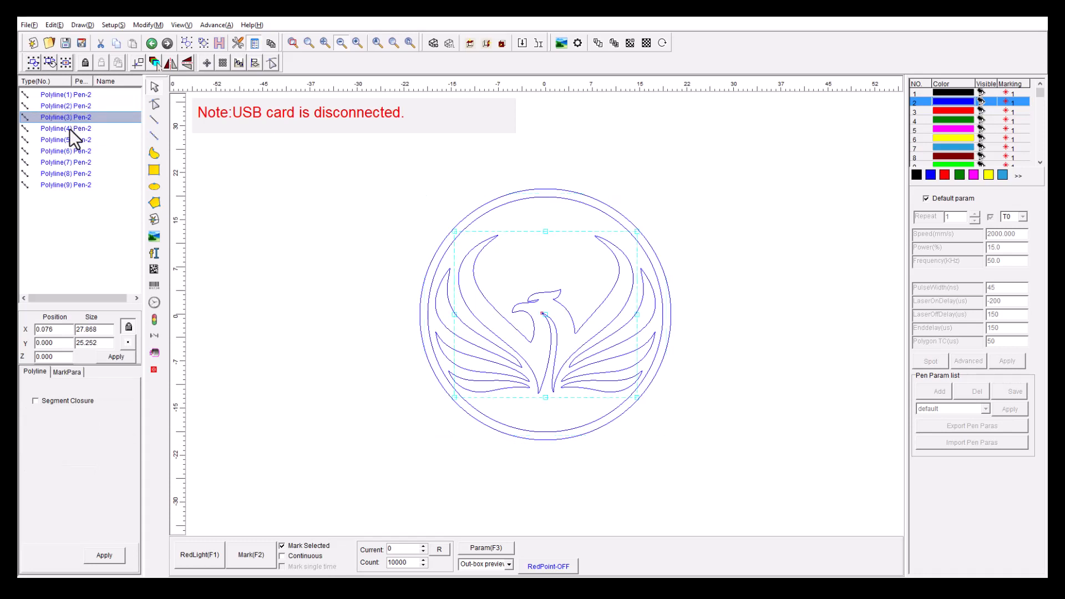
{"action": "left_click", "coordinate": [69, 128]}
{"action": "left_click", "coordinate": [69, 139]}
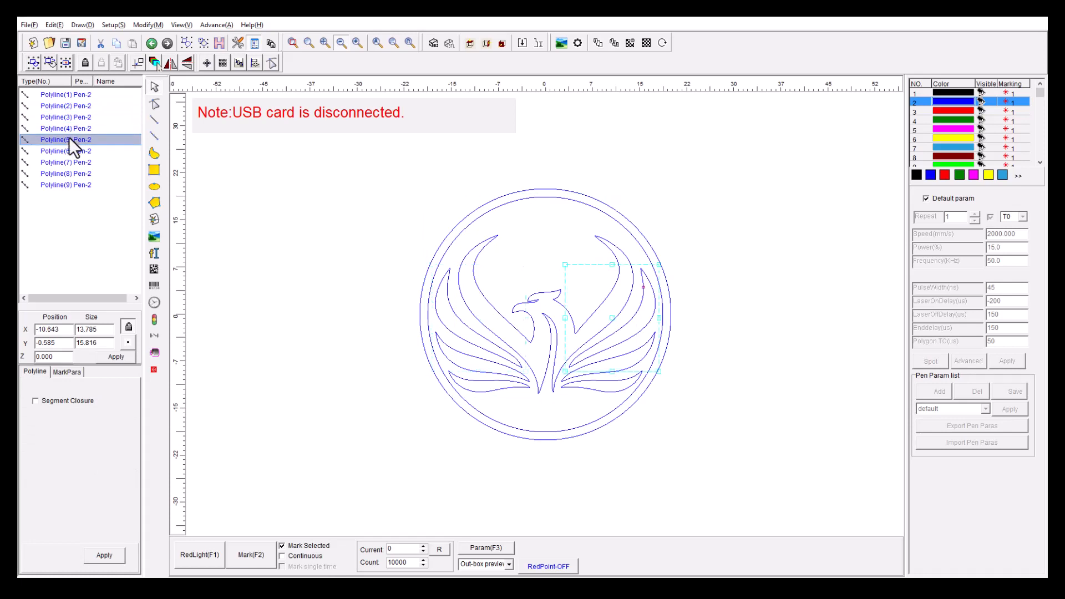
{"action": "left_click", "coordinate": [69, 151]}
{"action": "left_click", "coordinate": [68, 162]}
{"action": "left_click", "coordinate": [64, 183]}
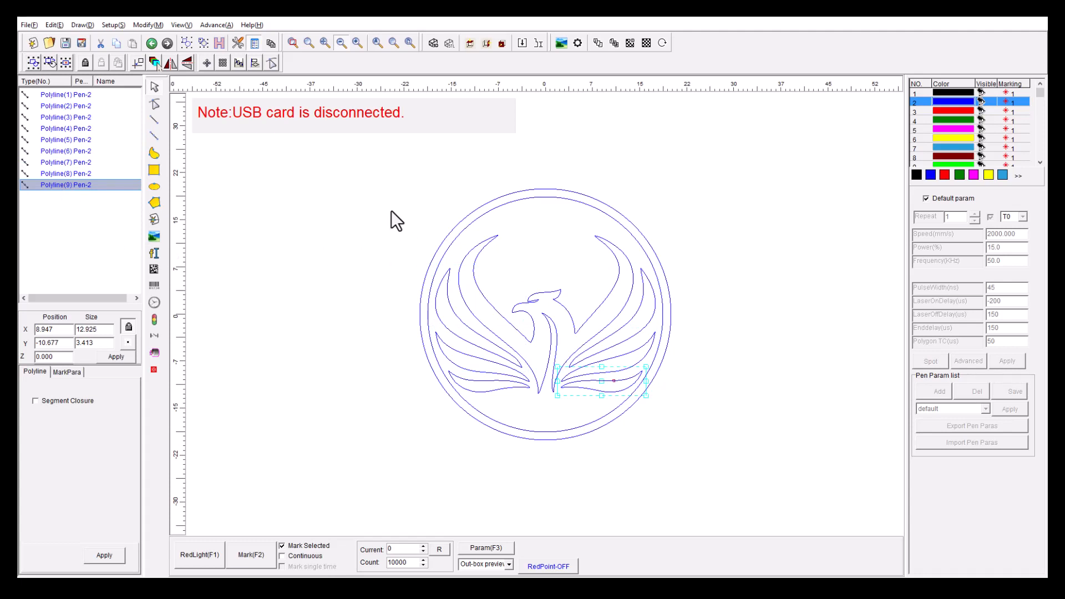
Step: Combine all the phoenix pieces, Polyline(3) through Polyline(9), into one polyline separate from the two circles
{"action": "left_click_drag", "start_coordinate": [391, 211], "coordinate": [707, 411]}
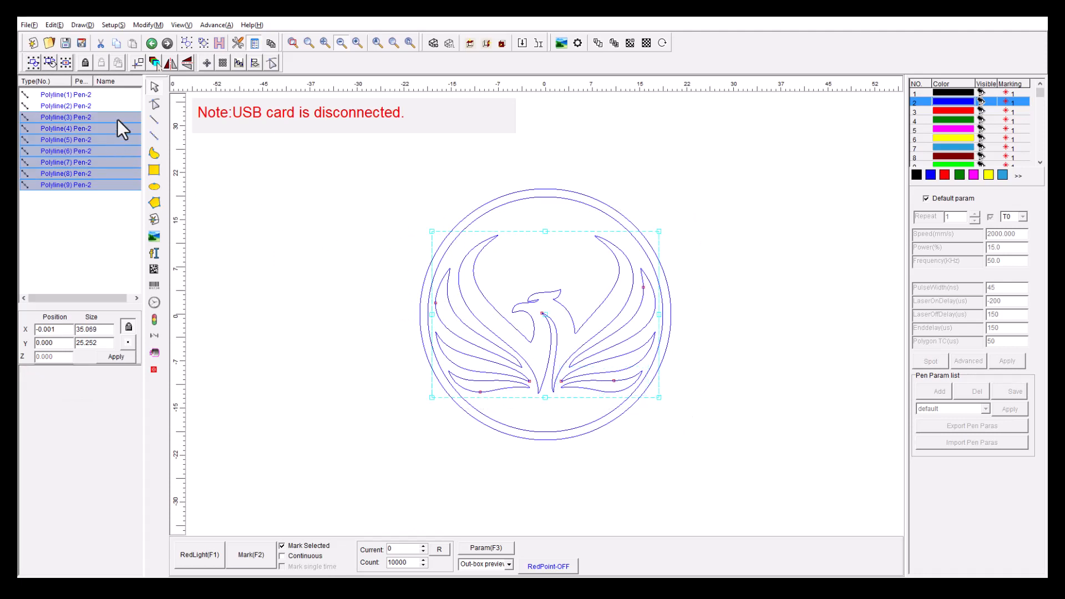
{"action": "left_click", "coordinate": [185, 41]}
{"action": "left_click", "coordinate": [91, 94]}
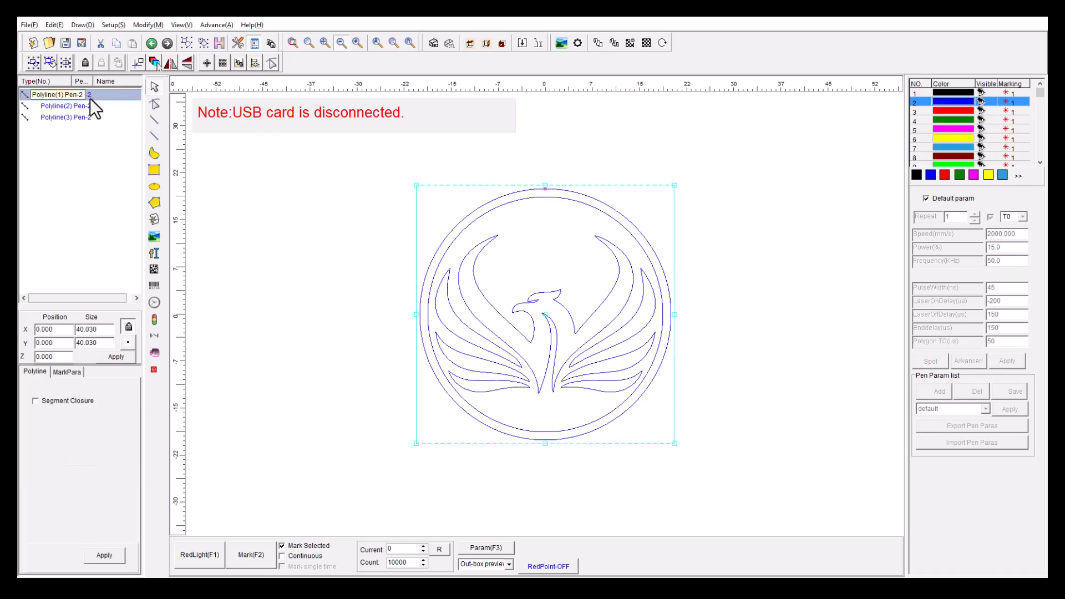
{"action": "left_click", "coordinate": [86, 105]}
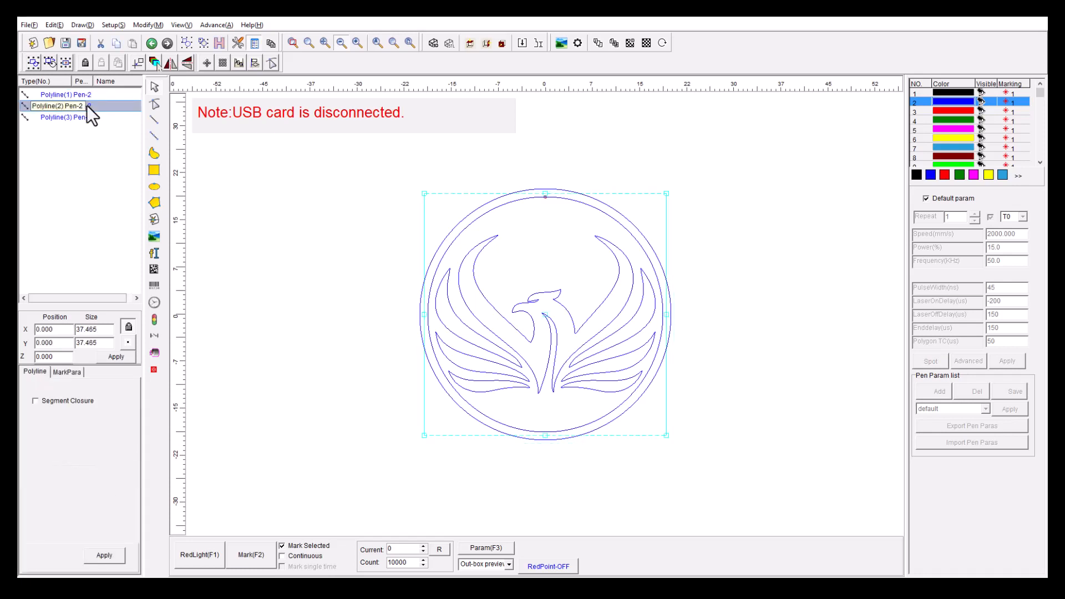
{"action": "left_click", "coordinate": [81, 117]}
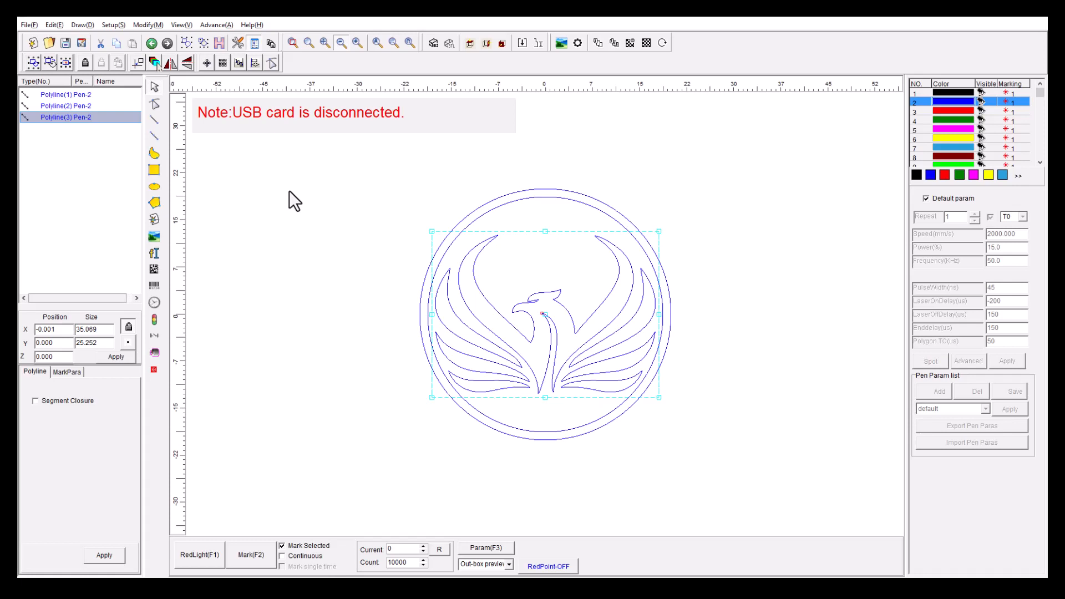
Step: Try hatching both circles and the phoenix together with Fill 1 enabled, and clear that hatch
{"action": "mouse_move", "coordinate": [316, 168]}
{"action": "left_mouse_down"}
{"action": "mouse_move", "coordinate": [710, 471]}
{"action": "mouse_move", "coordinate": [746, 483]}
{"action": "left_mouse_up"}
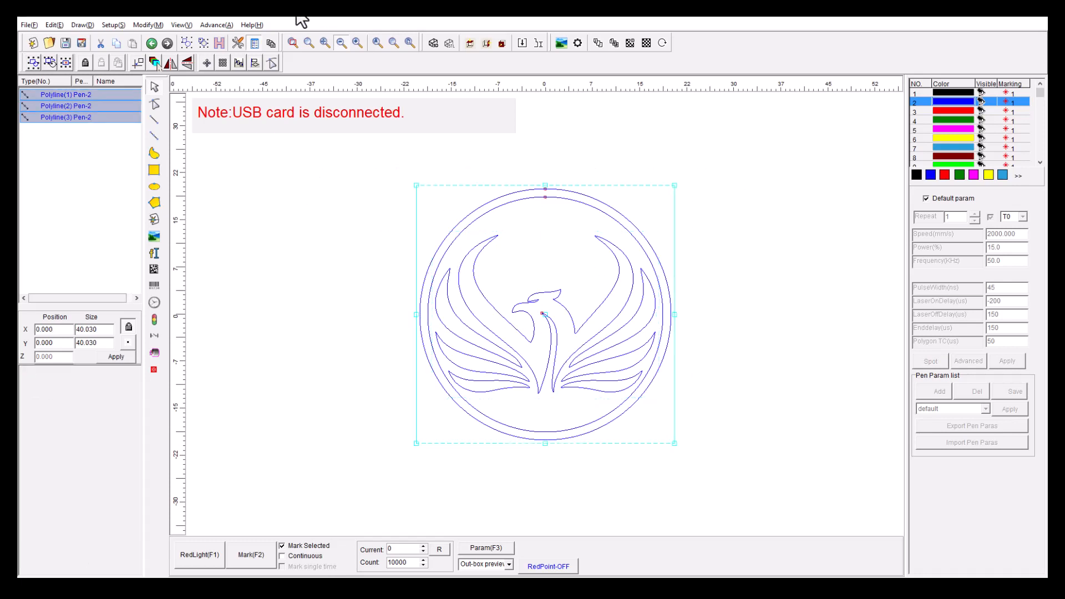
{"action": "left_click", "coordinate": [220, 43]}
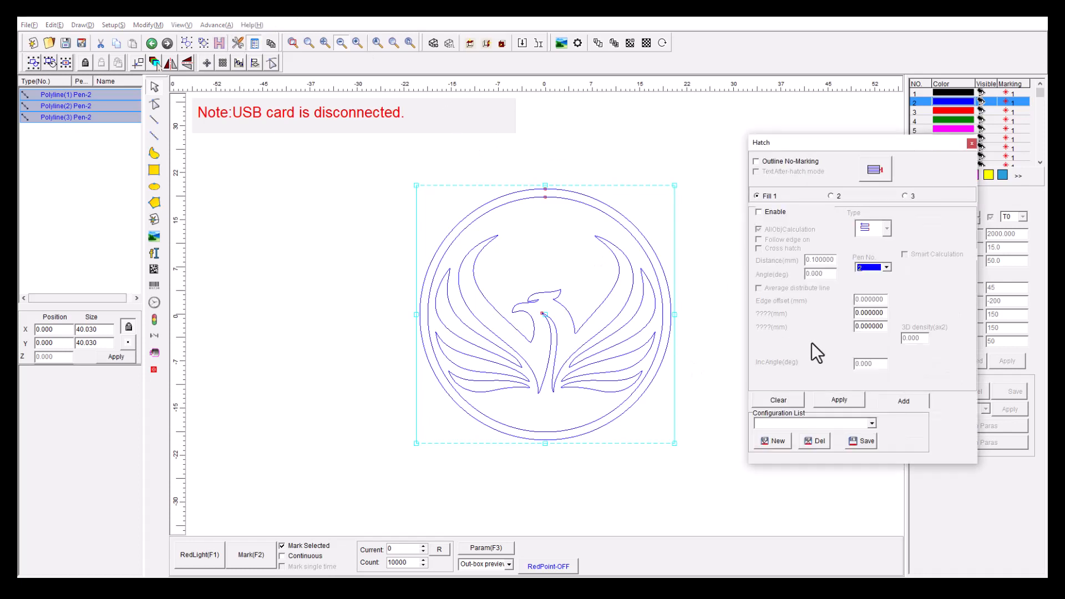
{"action": "left_click", "coordinate": [758, 212]}
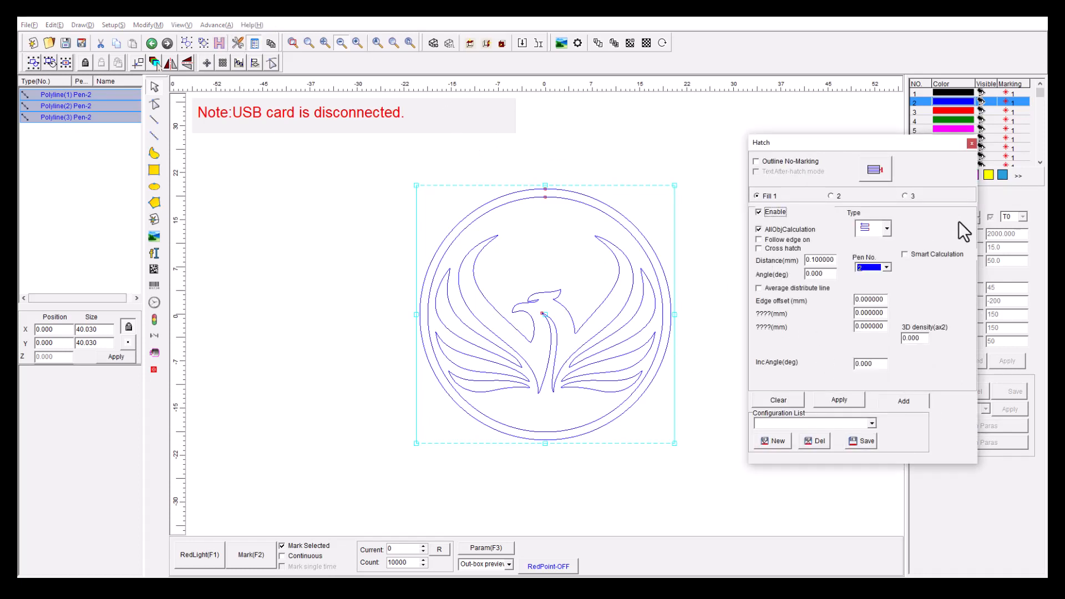
{"action": "left_click", "coordinate": [831, 401]}
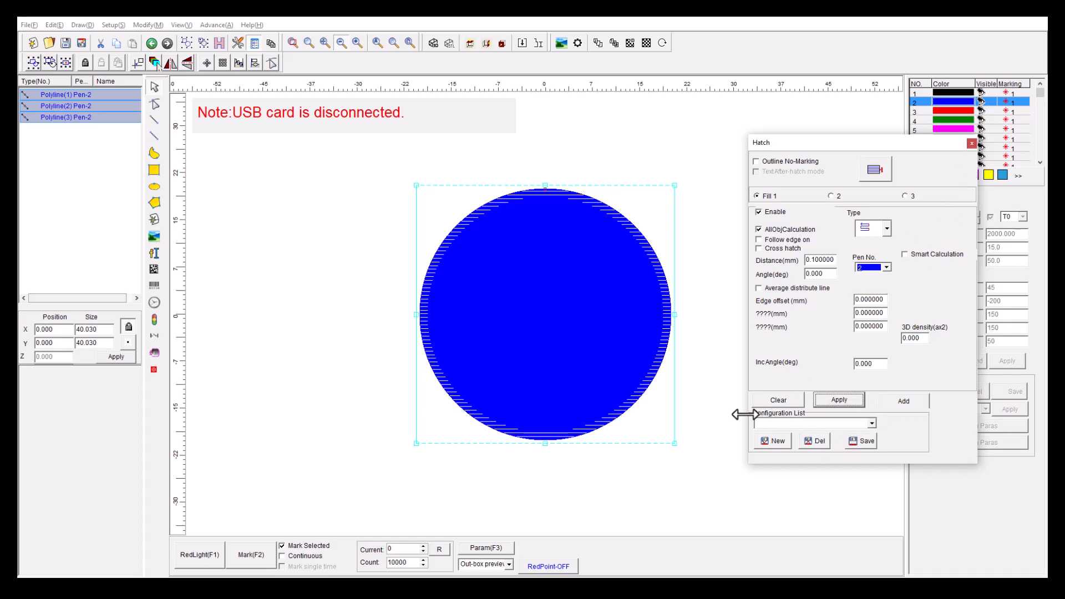
{"action": "left_click", "coordinate": [778, 400]}
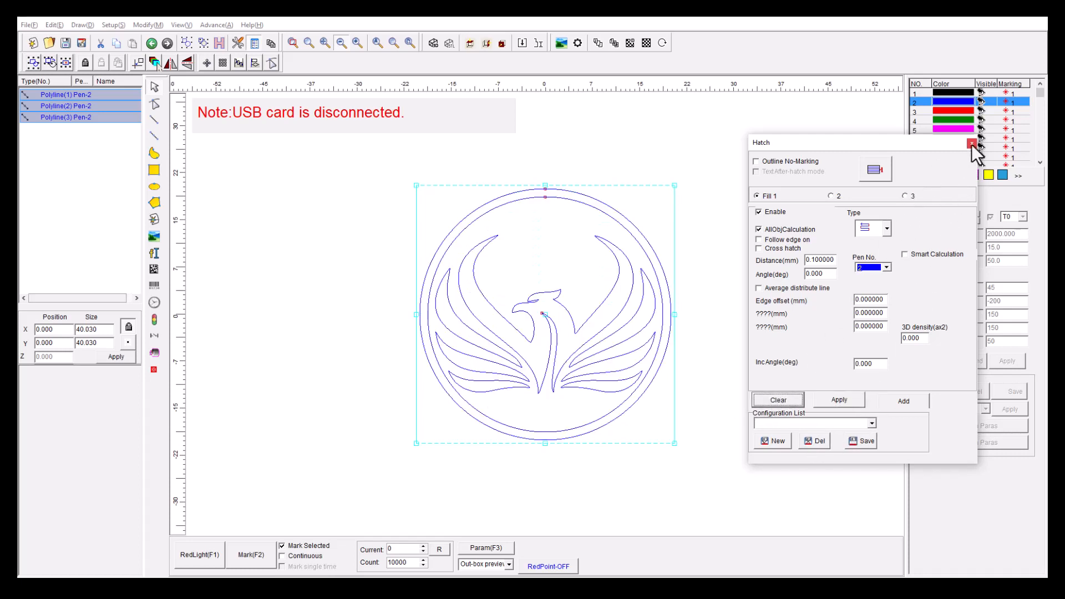
{"action": "left_click", "coordinate": [971, 144]}
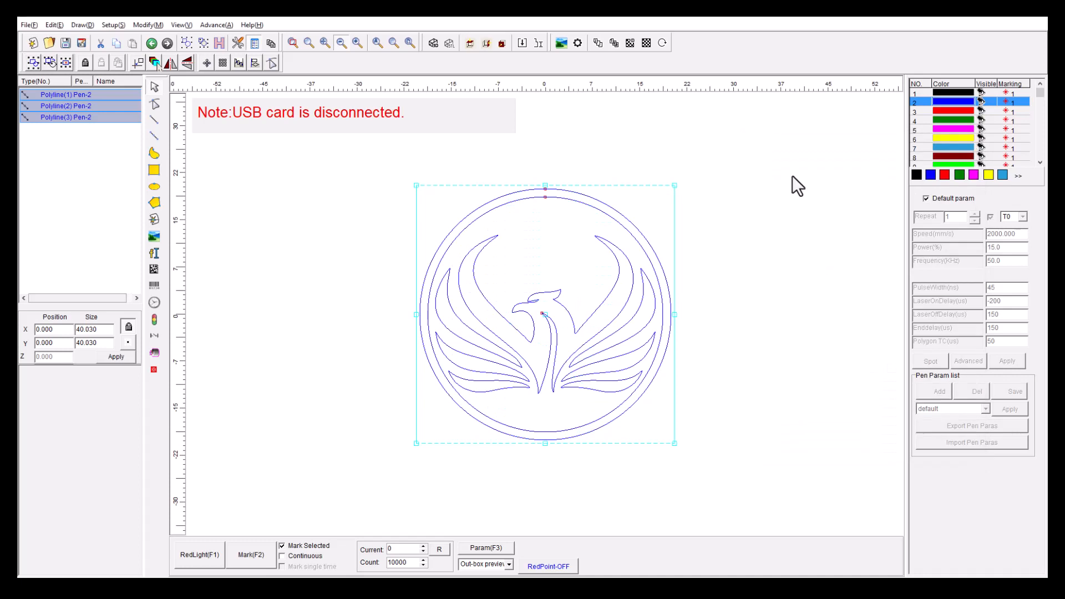
Step: Combine the inner circle with the phoenix into one polyline, leaving the outer circle separate, and select the combined shape
{"action": "left_click", "coordinate": [231, 212]}
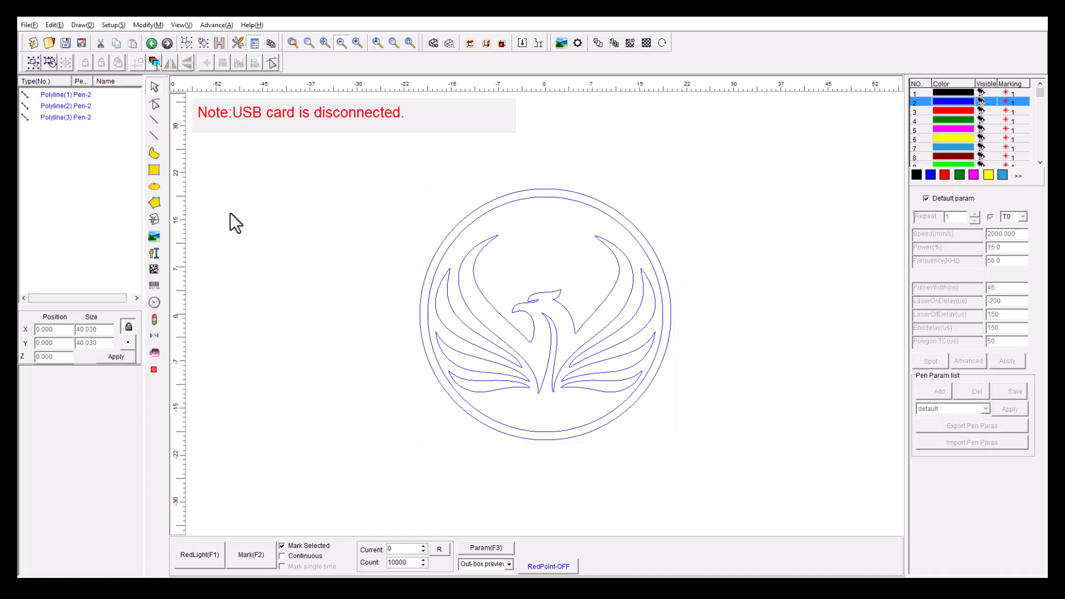
{"action": "left_click", "coordinate": [85, 105]}
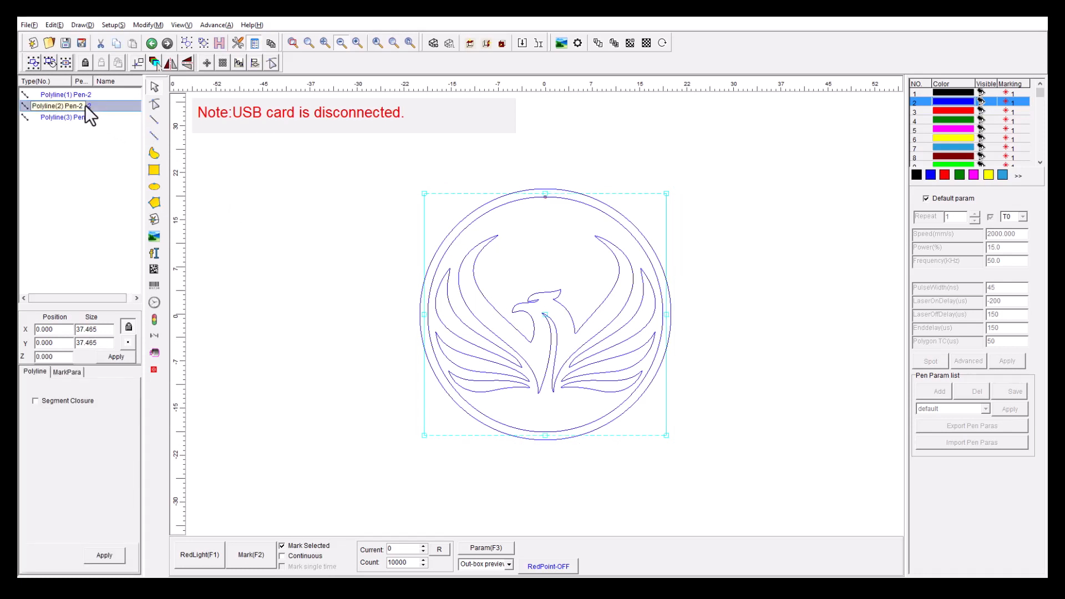
{"action": "left_click", "coordinate": [86, 118], "text": "shift"}
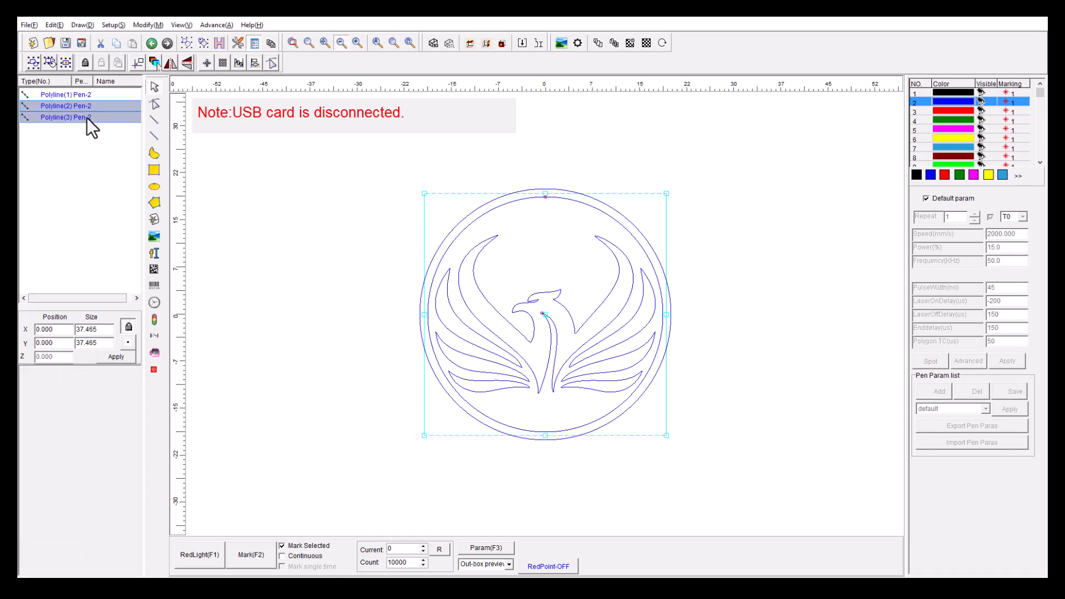
{"action": "left_click", "coordinate": [188, 43]}
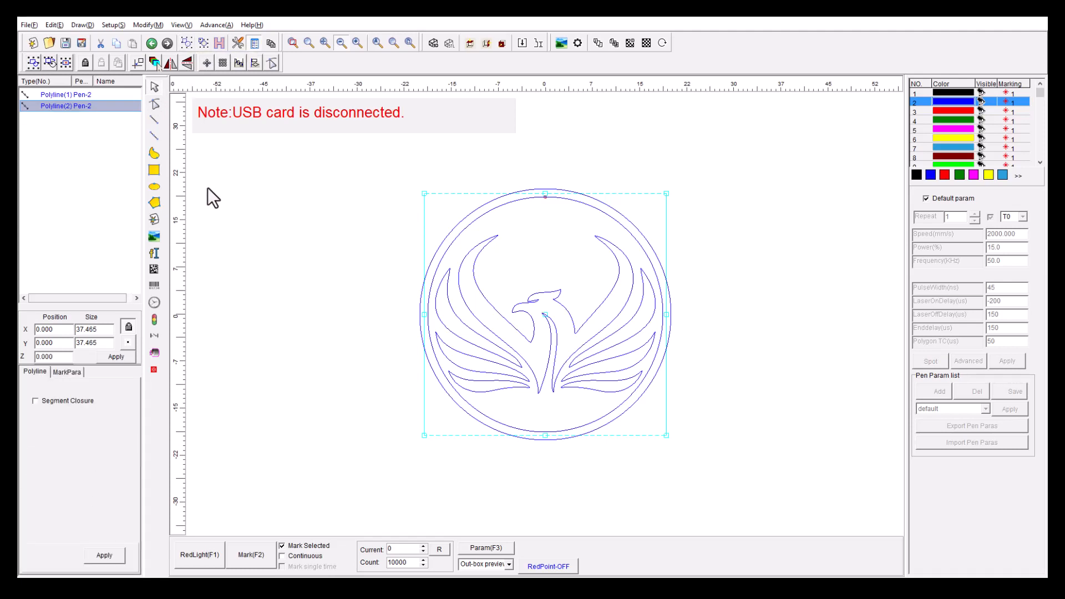
{"action": "left_click", "coordinate": [84, 92]}
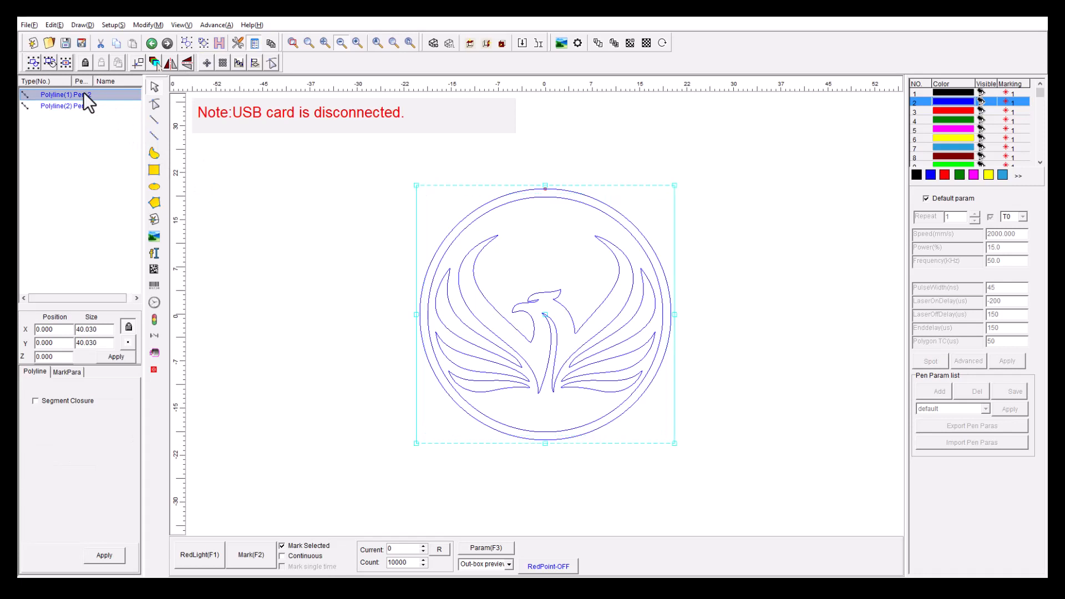
{"action": "left_click", "coordinate": [85, 105]}
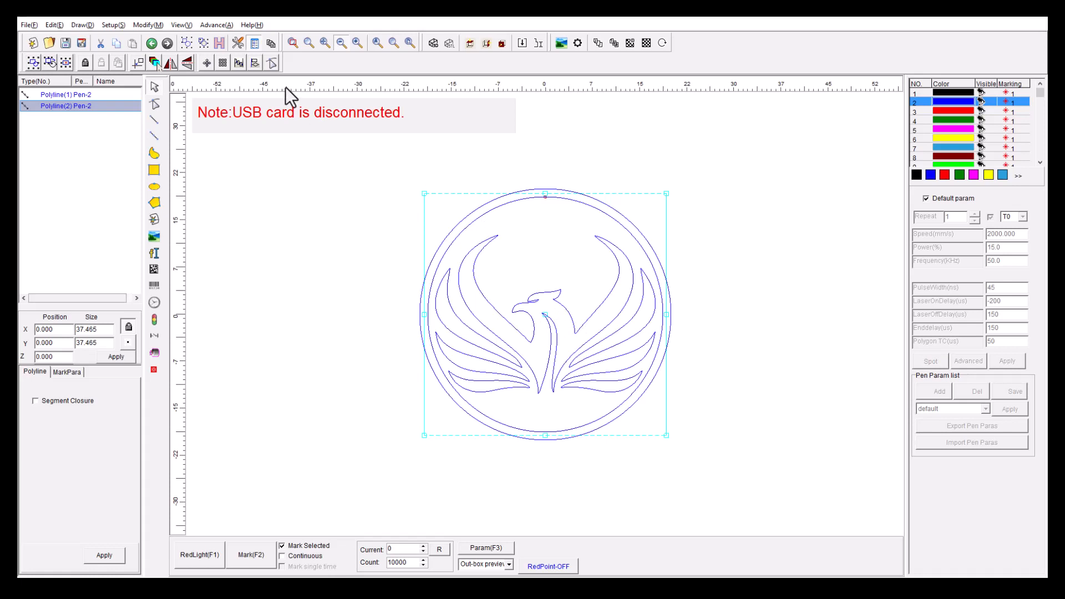
Step: Enable Fill 1 with pen 1 for the combined inner circle and phoenix, and apply the hatch
{"action": "left_click", "coordinate": [219, 41]}
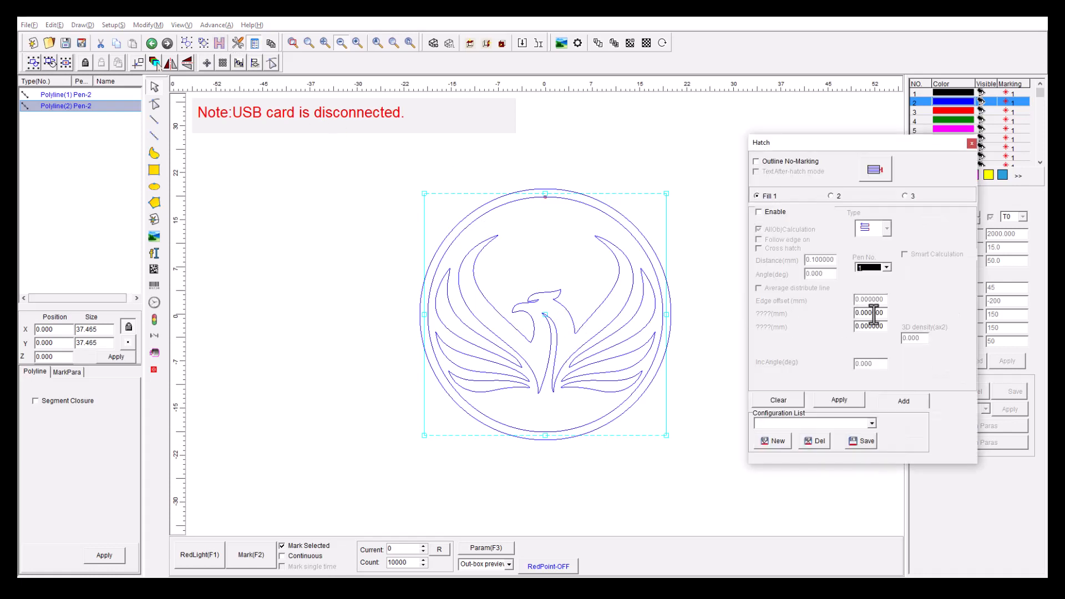
{"action": "left_click", "coordinate": [758, 213]}
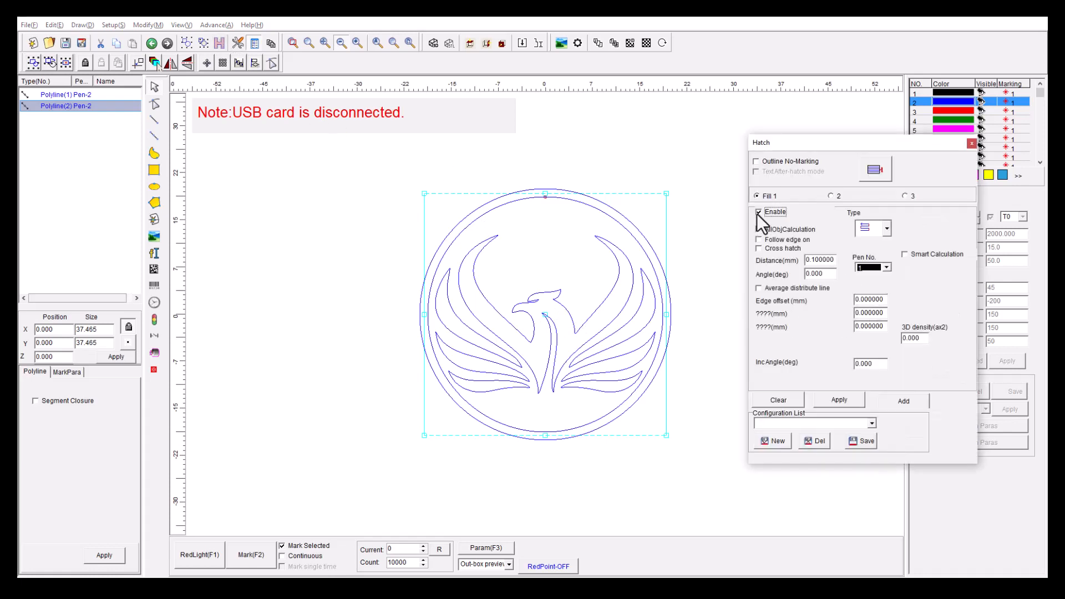
{"action": "left_click", "coordinate": [833, 400]}
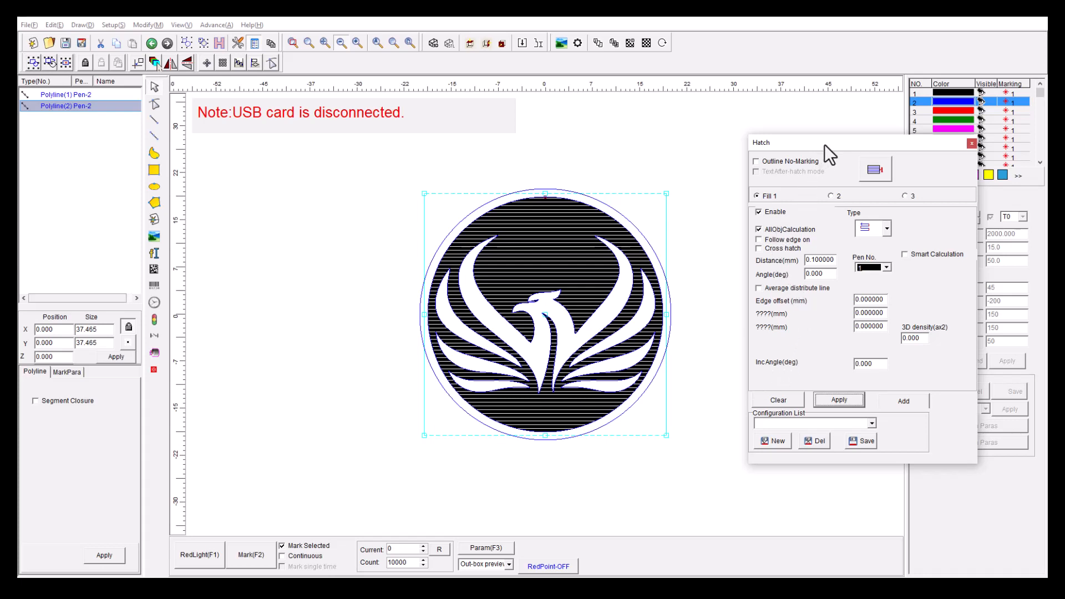
Step: Set Fill 1 to the zigzag line type with a 0.025 mm distance and a 63-degree incremental angle, and reapply the hatch
{"action": "mouse_move", "coordinate": [824, 144]}
{"action": "left_mouse_down"}
{"action": "mouse_move", "coordinate": [211, 177]}
{"action": "mouse_move", "coordinate": [207, 155]}
{"action": "left_mouse_up"}
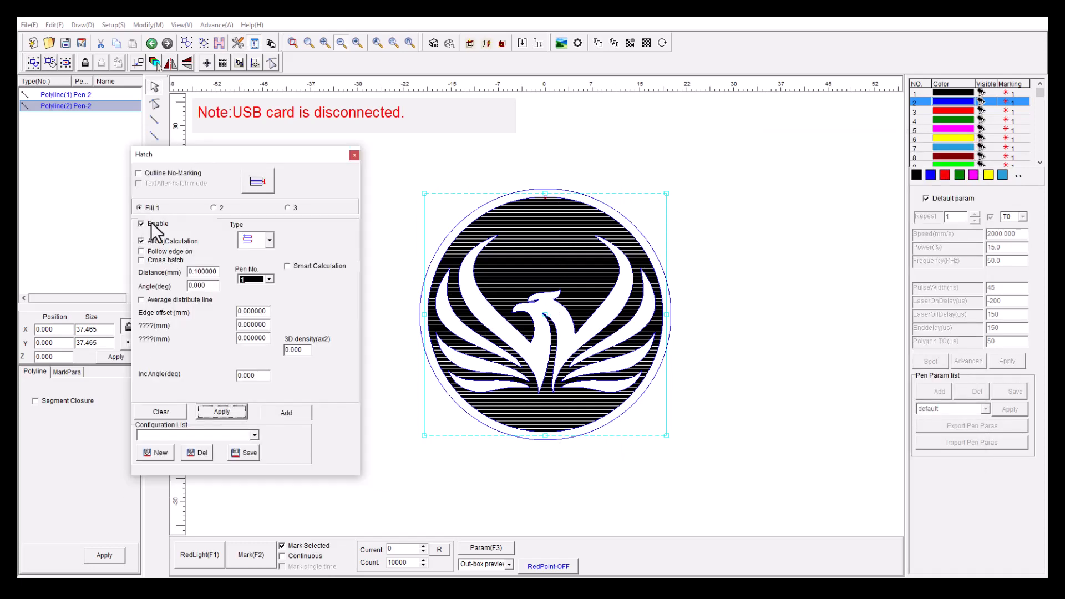
{"action": "left_click", "coordinate": [270, 240]}
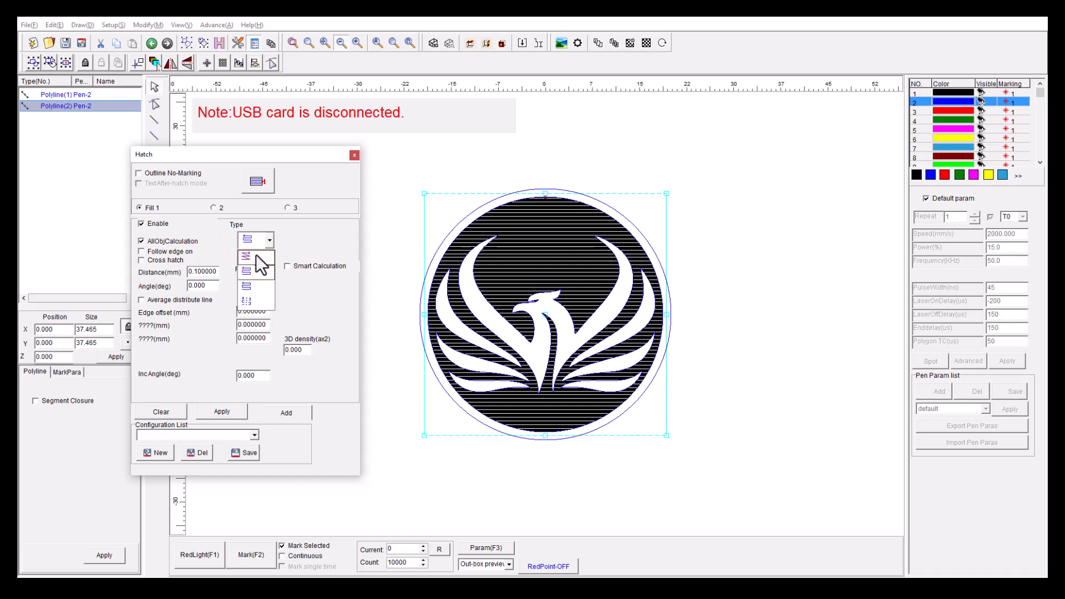
{"action": "left_click", "coordinate": [248, 257]}
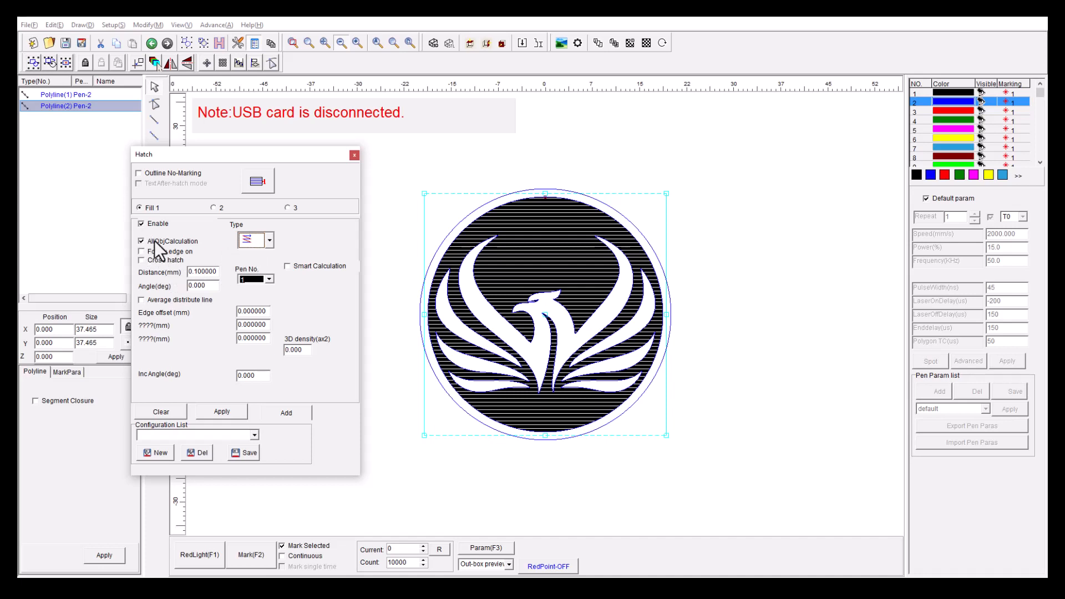
{"action": "double_click", "coordinate": [206, 271]}
{"action": "type", "text": ".025"}
{"action": "left_click_drag", "start_coordinate": [255, 375], "coordinate": [216, 378]}
{"action": "type", "text": "63"}
{"action": "left_click", "coordinate": [231, 414]}
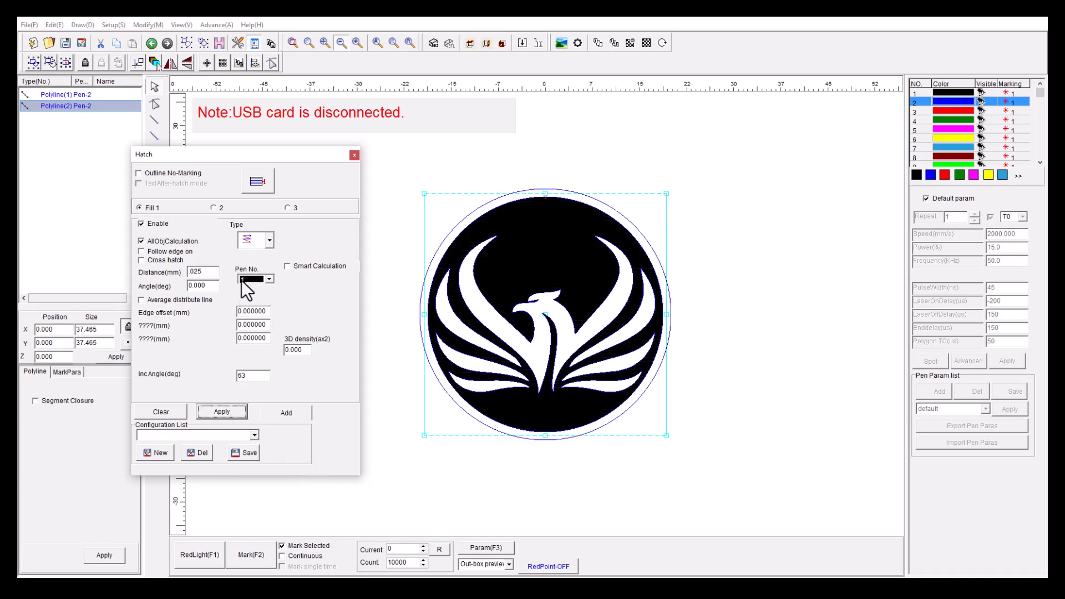
{"action": "left_click", "coordinate": [268, 279]}
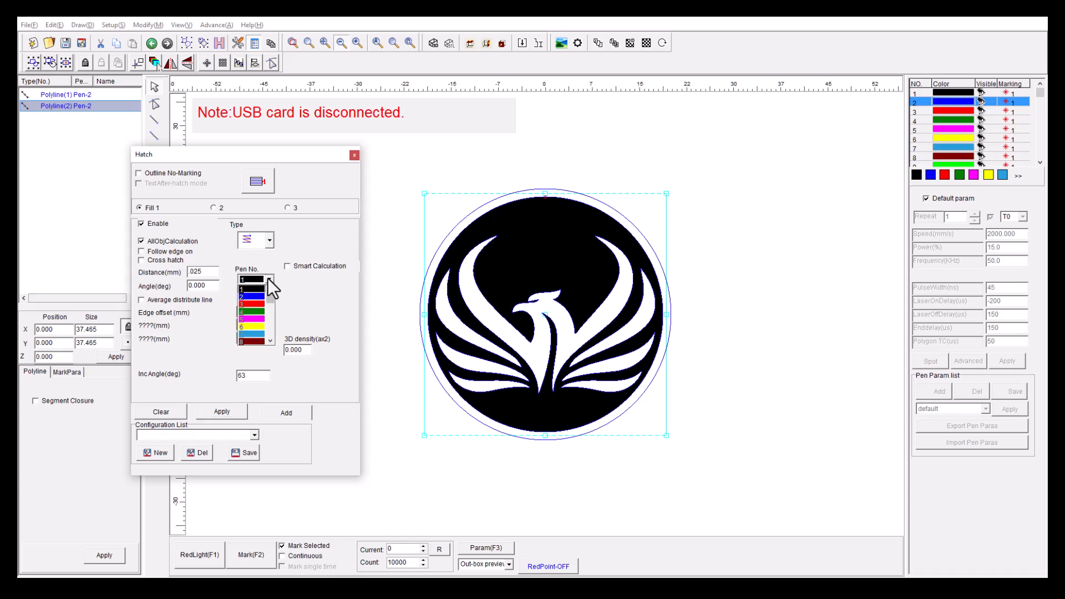
{"action": "left_click", "coordinate": [268, 279]}
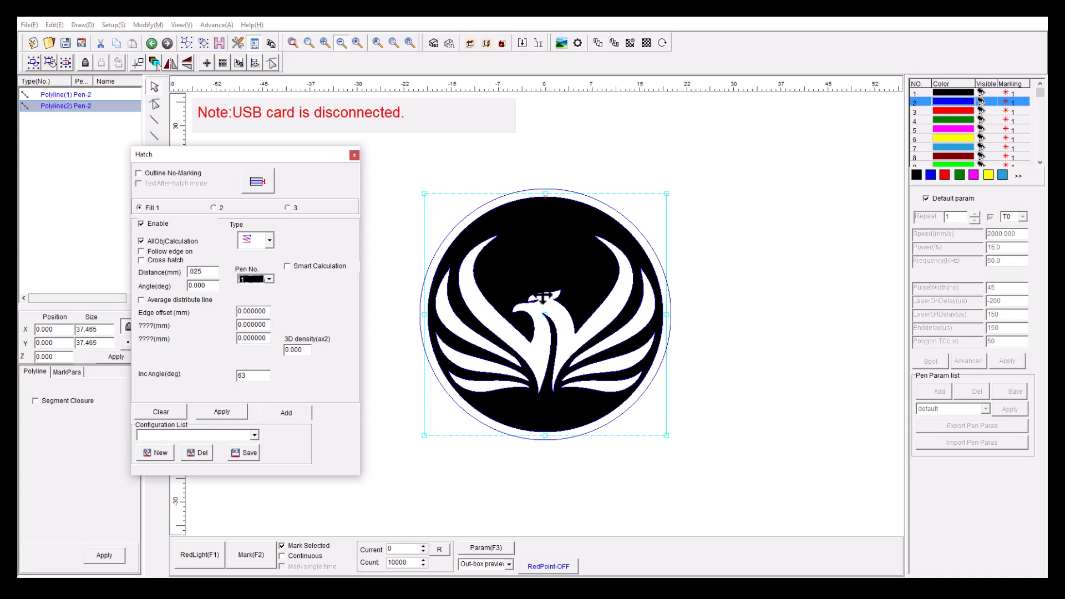
{"action": "left_click", "coordinate": [222, 413]}
Step: Enable Fill 2 for the combined inner circle and phoenix, with the zigzag line type and pen 2
{"action": "left_click", "coordinate": [214, 208]}
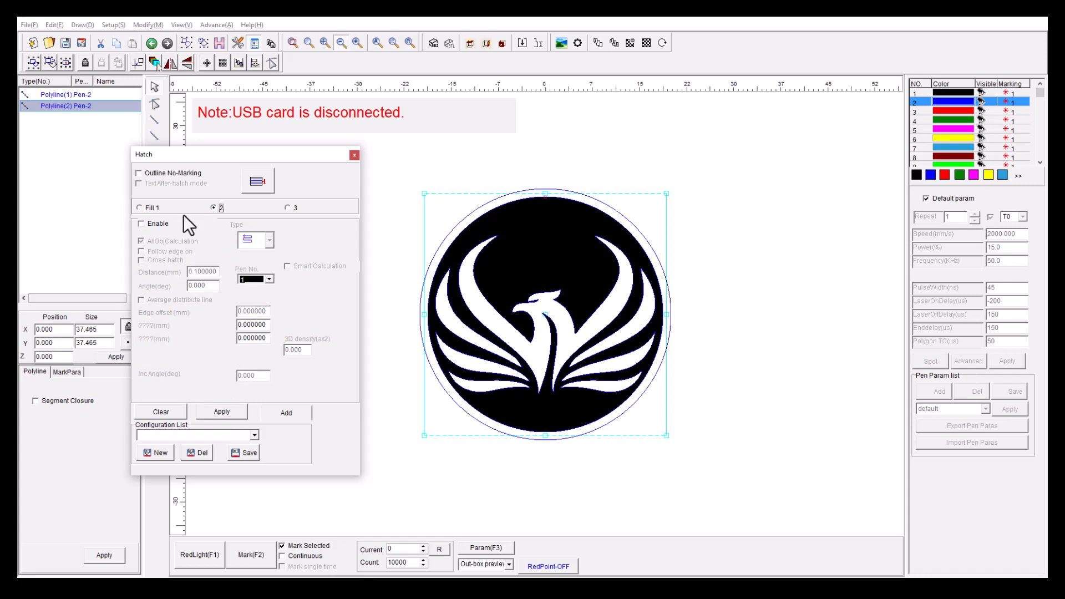
{"action": "left_click", "coordinate": [142, 223]}
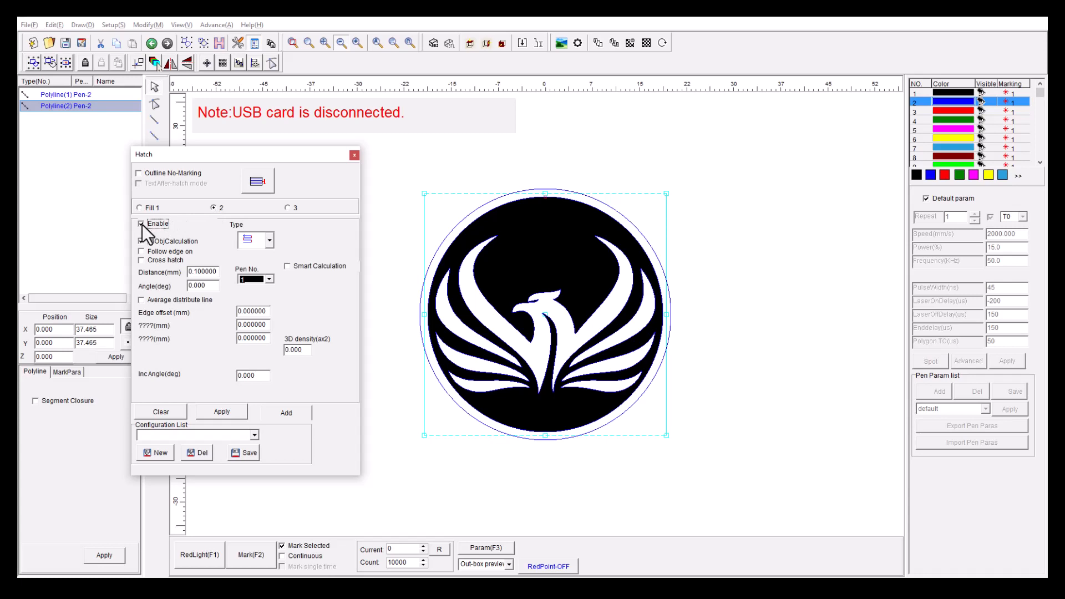
{"action": "left_click", "coordinate": [267, 240]}
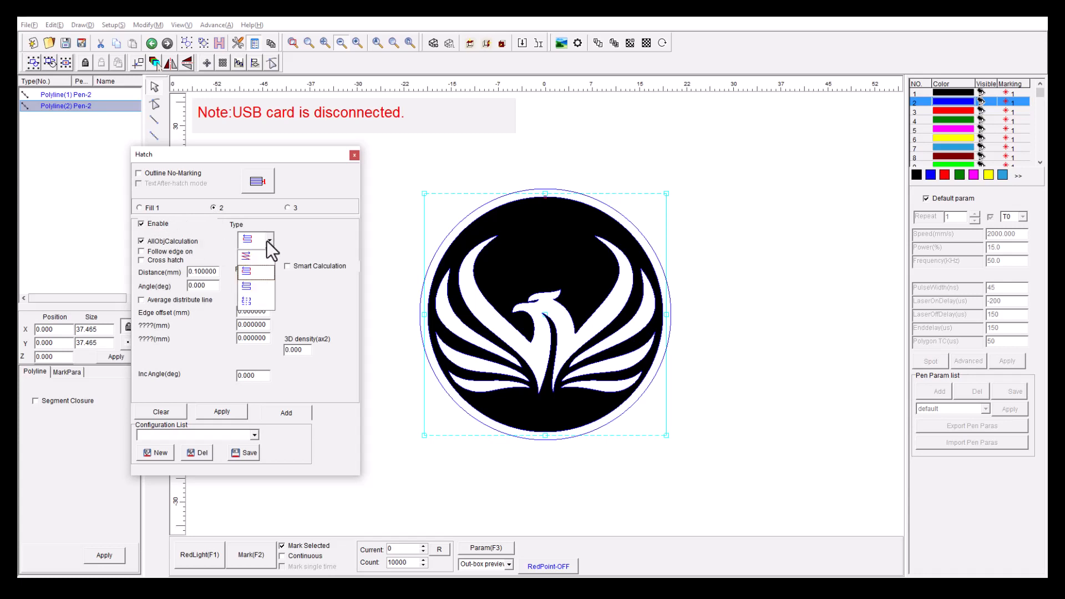
{"action": "left_click", "coordinate": [260, 254]}
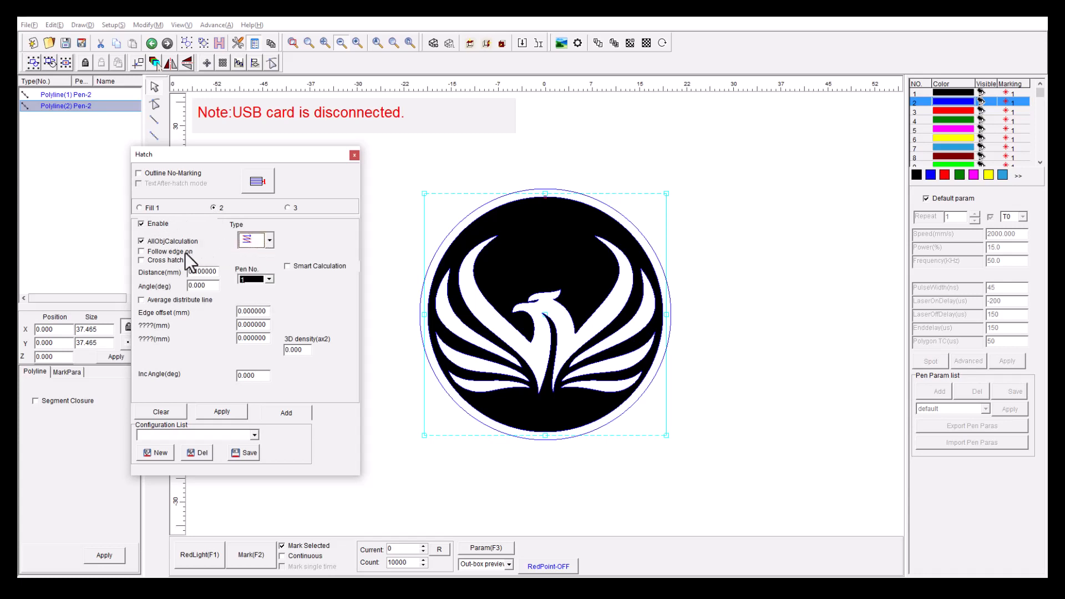
{"action": "left_click", "coordinate": [270, 278]}
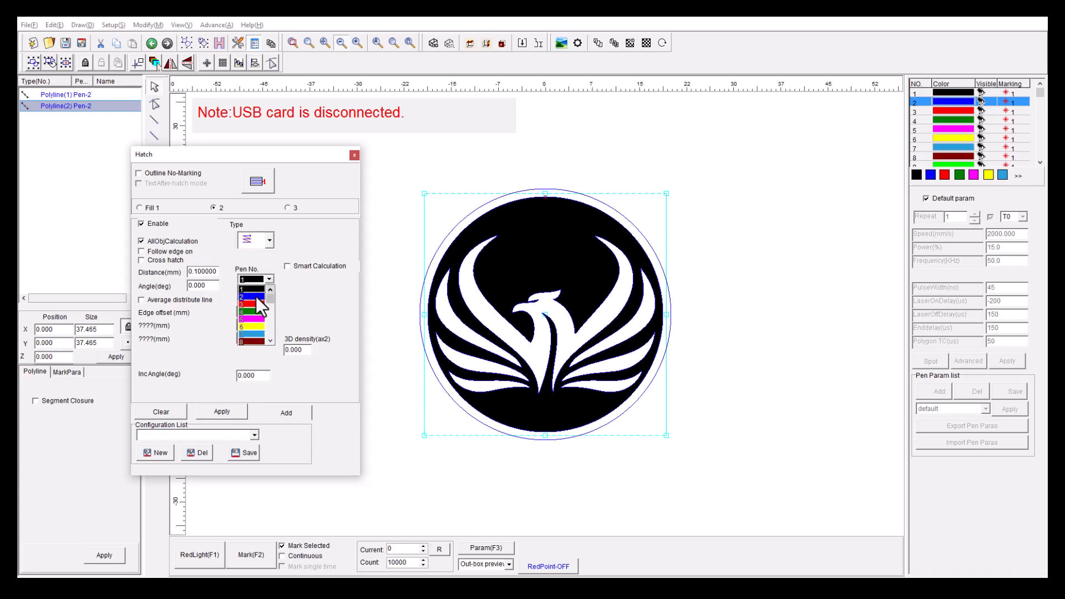
{"action": "left_click", "coordinate": [255, 298]}
Step: Set Fill 2 to a 0.025 mm distance and a 63-degree incremental angle, apply the hatch, and close the Hatch dialog
{"action": "double_click", "coordinate": [205, 272]}
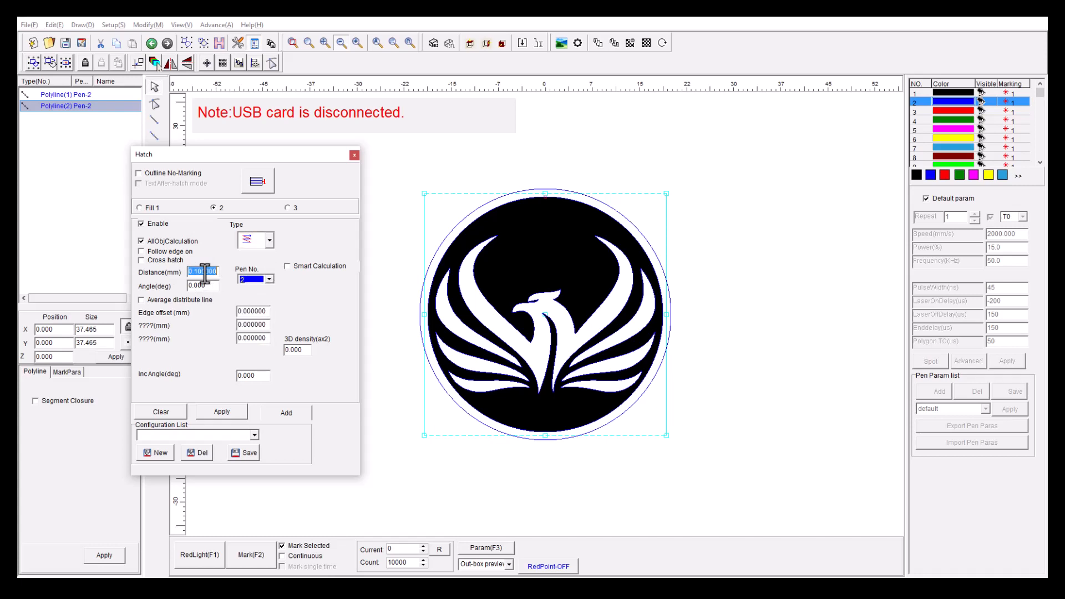
{"action": "type", "text": ".025"}
{"action": "double_click", "coordinate": [253, 375]}
{"action": "type", "text": "63"}
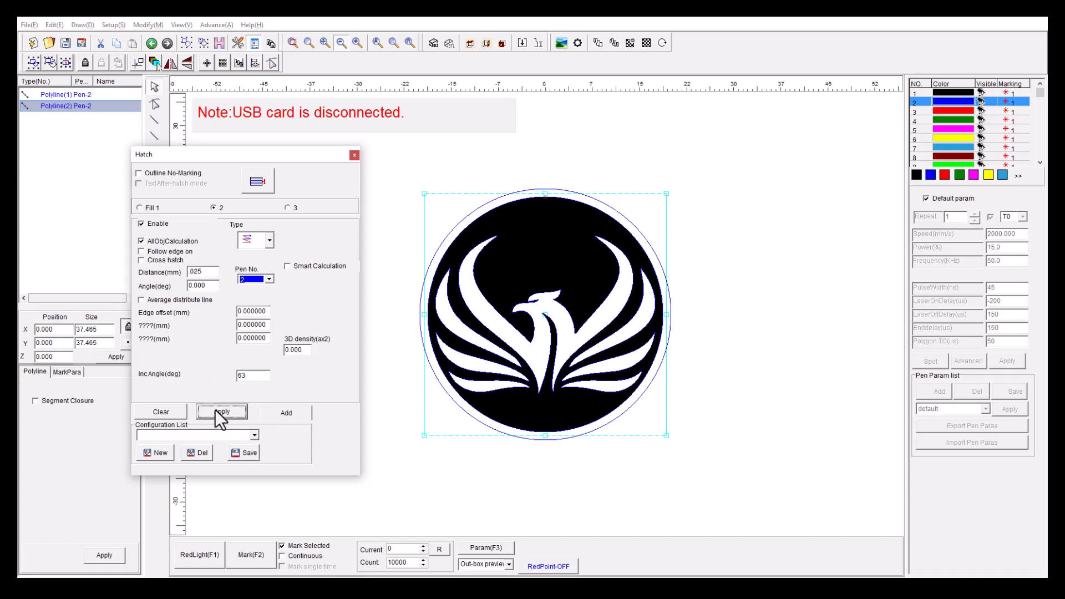
{"action": "left_click", "coordinate": [219, 412]}
{"action": "left_click", "coordinate": [140, 208]}
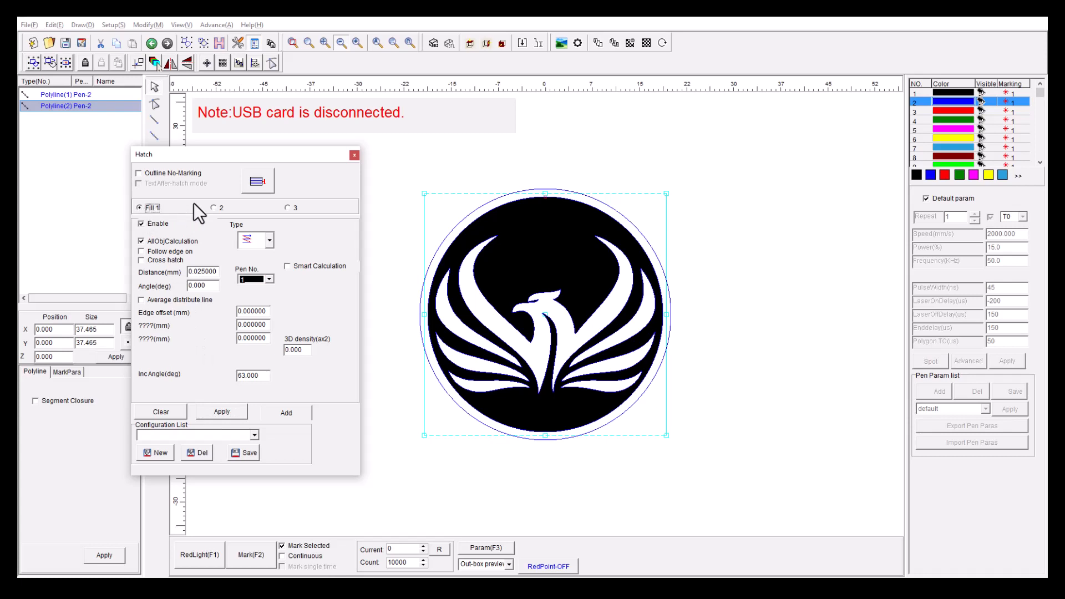
{"action": "left_click", "coordinate": [213, 208]}
{"action": "left_click", "coordinate": [354, 156]}
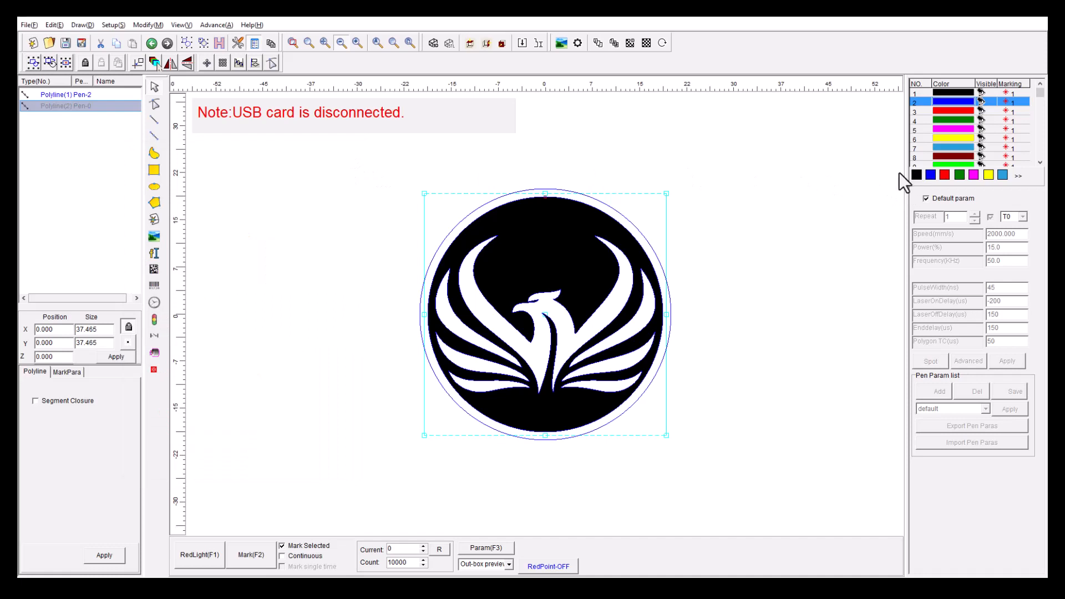
Step: Turn off the default parameters for pen 1 and apply a speed of 1000 mm/s, 95% power and 20 kHz frequency
{"action": "left_click", "coordinate": [947, 92]}
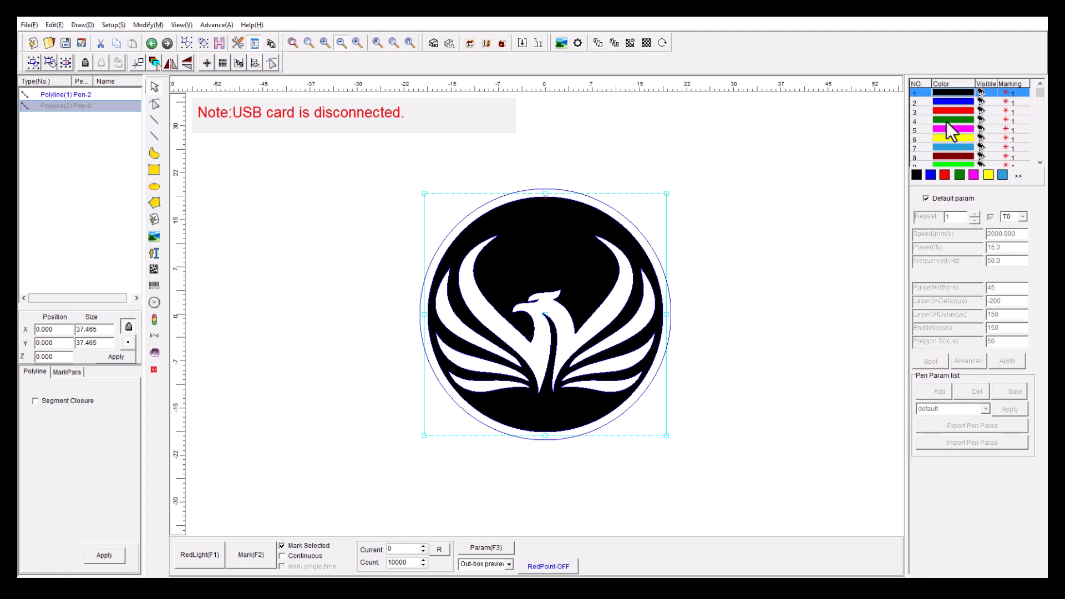
{"action": "left_click", "coordinate": [926, 199]}
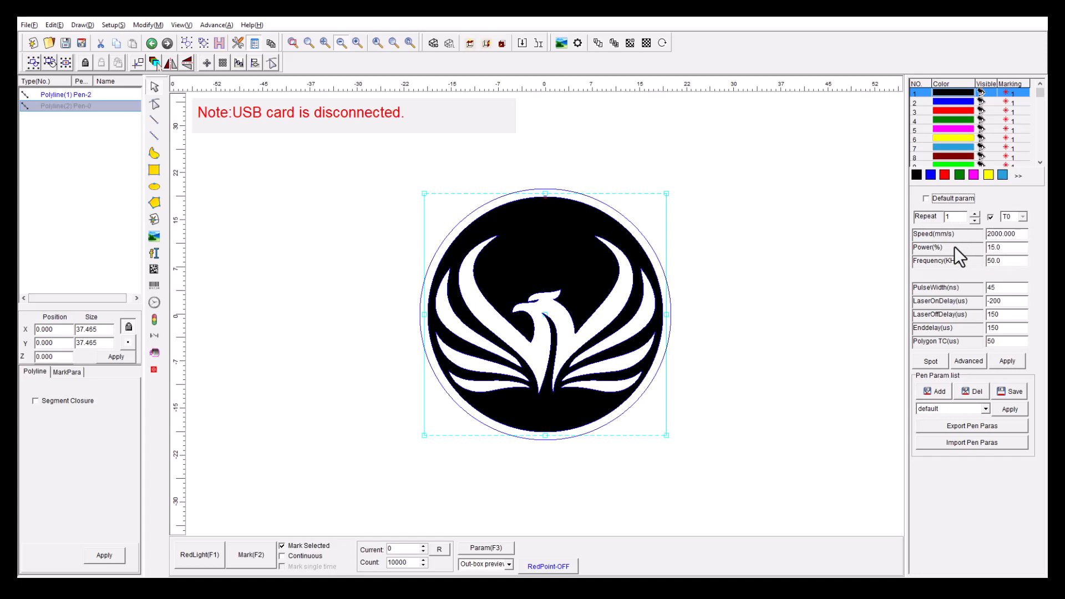
{"action": "left_click_drag", "start_coordinate": [1020, 234], "coordinate": [990, 233]}
{"action": "type", "text": "1000"}
{"action": "left_click_drag", "start_coordinate": [1006, 248], "coordinate": [950, 248]}
{"action": "type", "text": "95"}
{"action": "left_click_drag", "start_coordinate": [1010, 262], "coordinate": [950, 257]}
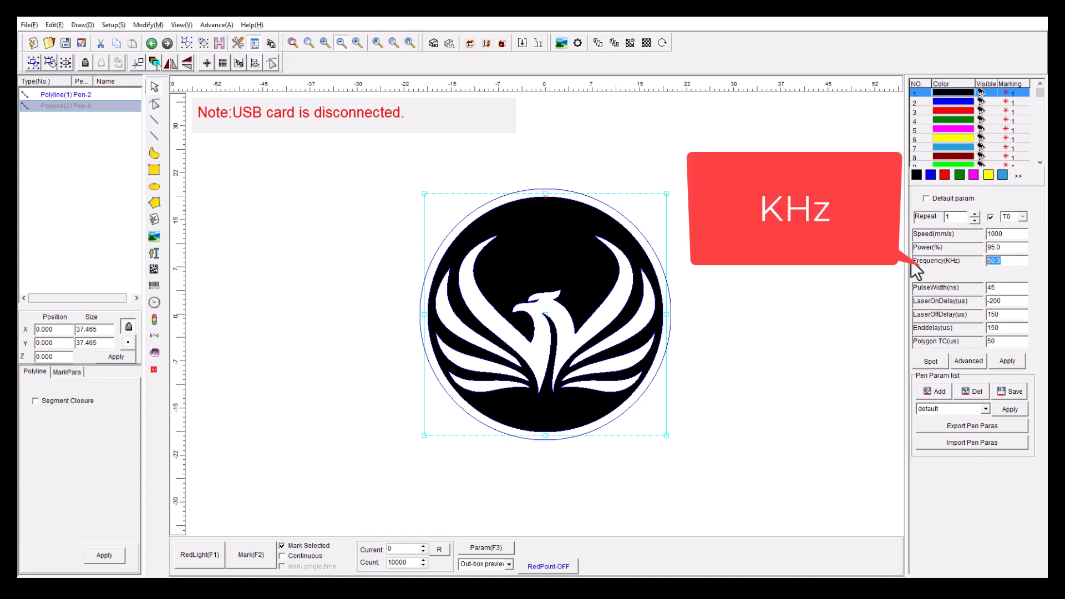
{"action": "type", "text": "20"}
{"action": "left_click", "coordinate": [1005, 362]}
Step: Turn off the default parameters for pen 2 and apply 30% power and a 200 kHz frequency
{"action": "left_click", "coordinate": [941, 104]}
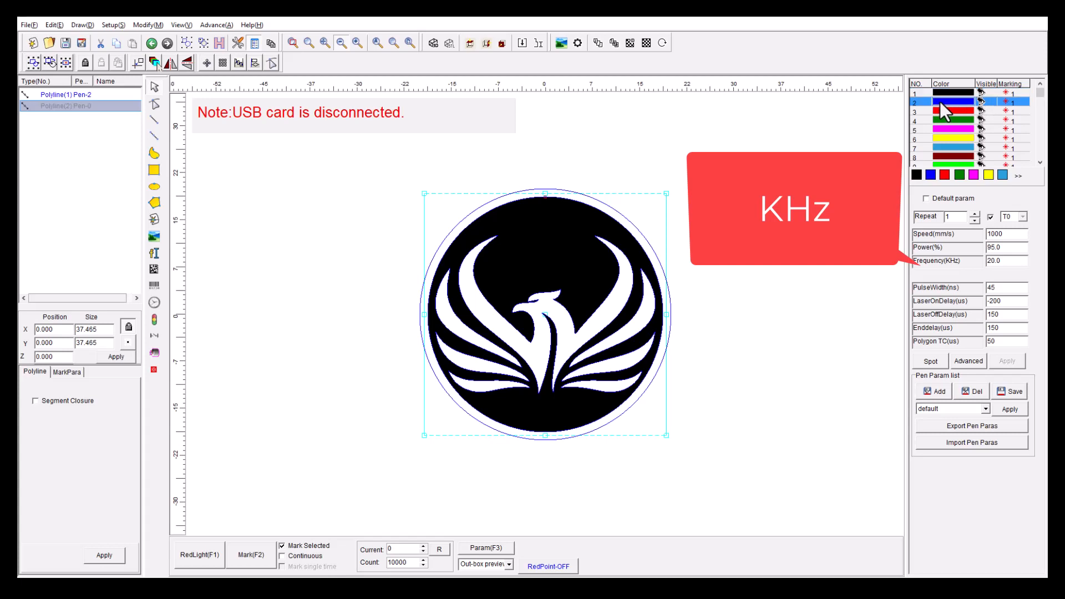
{"action": "left_click", "coordinate": [925, 200]}
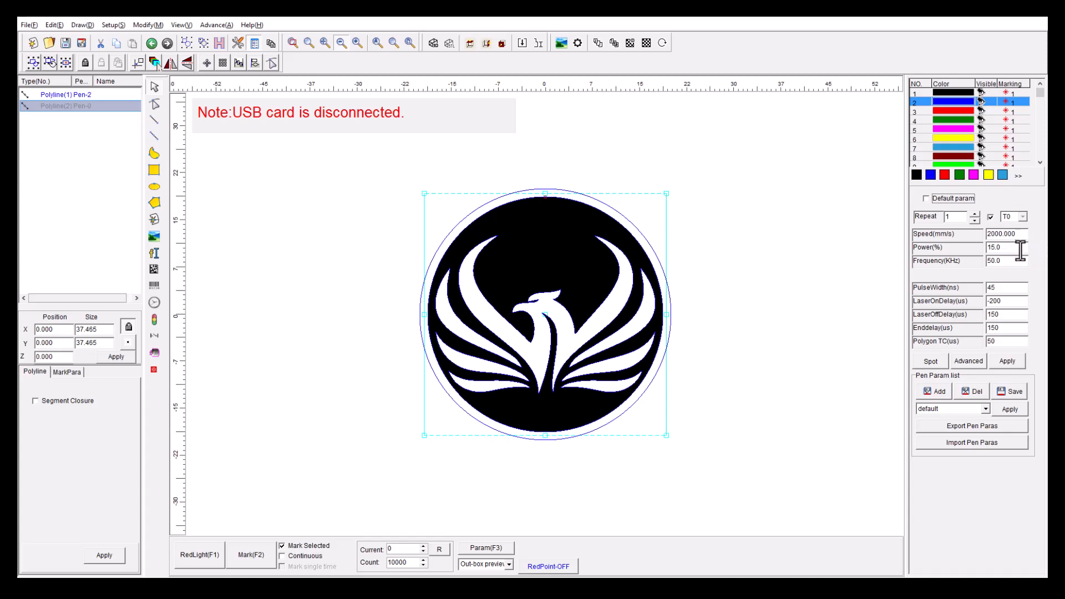
{"action": "left_click_drag", "start_coordinate": [1005, 247], "coordinate": [964, 247]}
{"action": "type", "text": "30"}
{"action": "left_click_drag", "start_coordinate": [1005, 261], "coordinate": [985, 261]}
{"action": "type", "text": "200"}
{"action": "left_click", "coordinate": [1008, 361]}
Step: Try pens 1 and 2 on the combined inner circle and phoenix, and assign pen 1 to the shape
{"action": "left_click", "coordinate": [915, 177]}
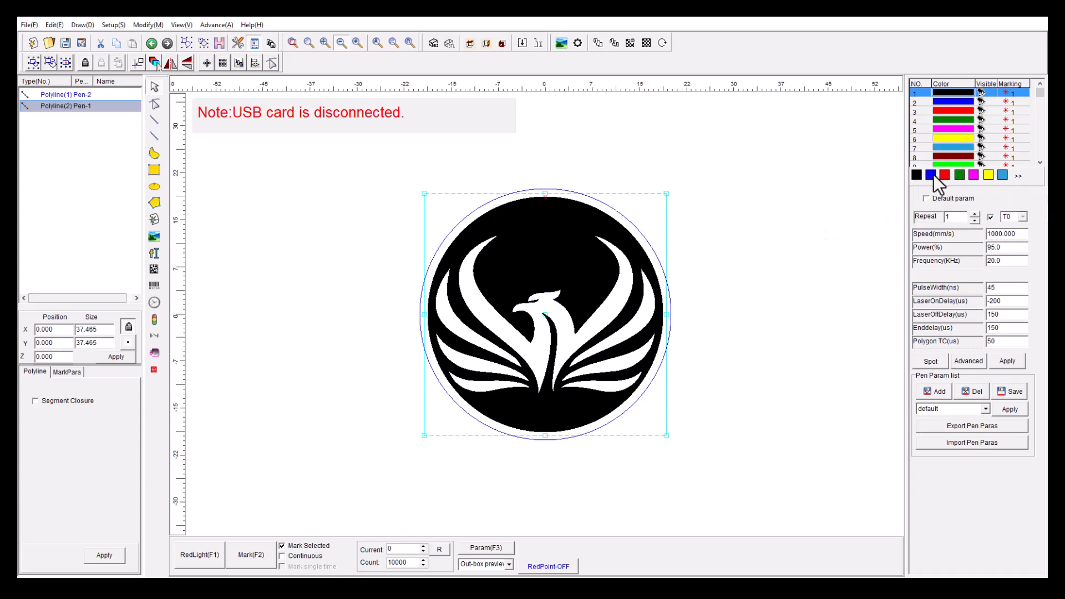
{"action": "left_click", "coordinate": [930, 175]}
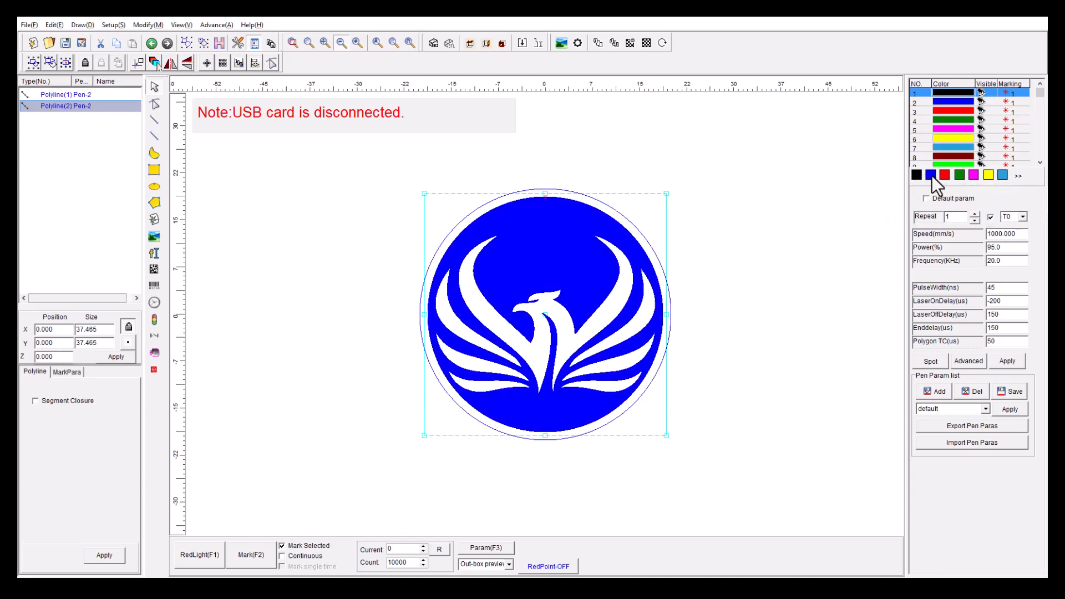
{"action": "left_click", "coordinate": [940, 111]}
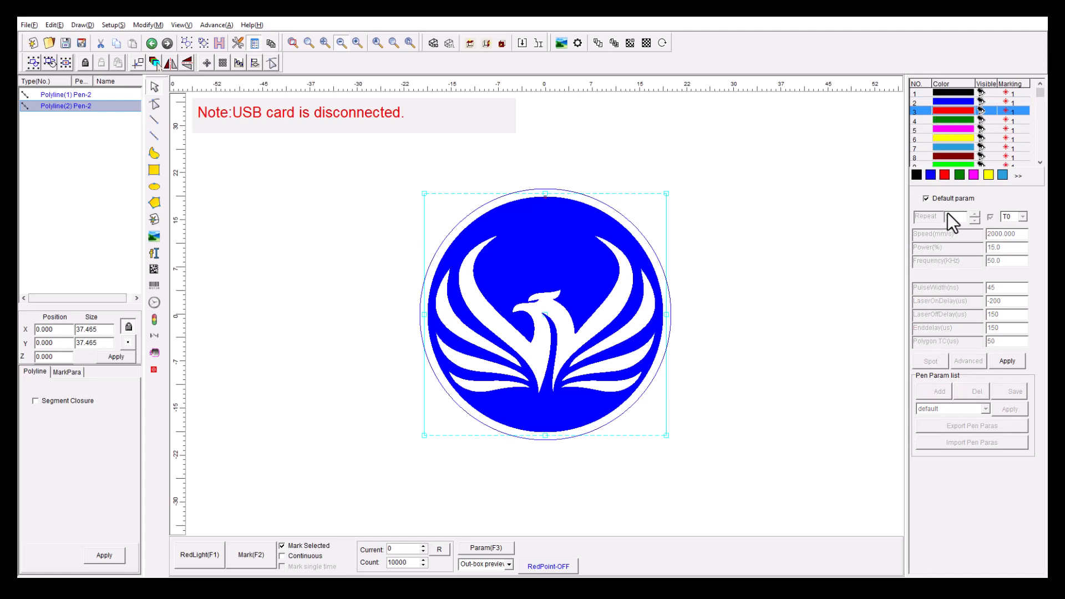
{"action": "left_click", "coordinate": [955, 93]}
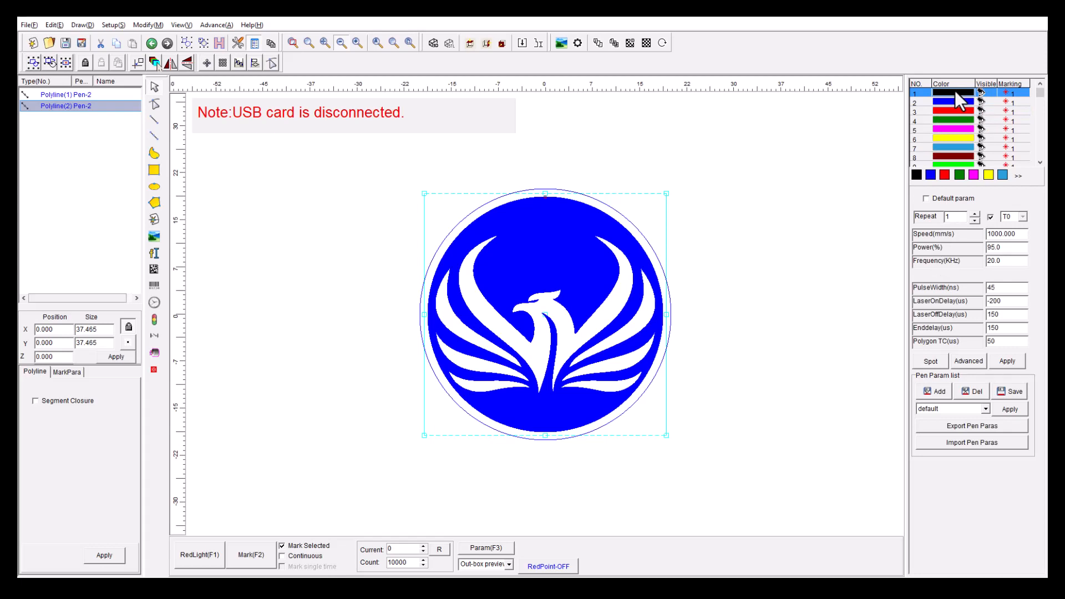
{"action": "left_click", "coordinate": [919, 175]}
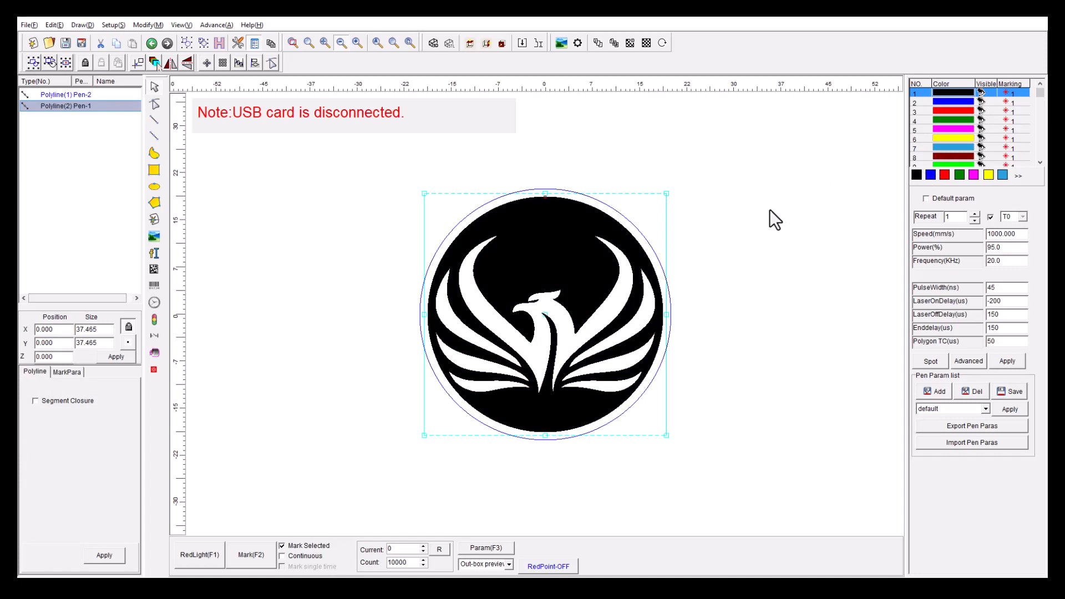
Step: Clear the selection and try to start the red light preview with no object selected
{"action": "left_click", "coordinate": [827, 265]}
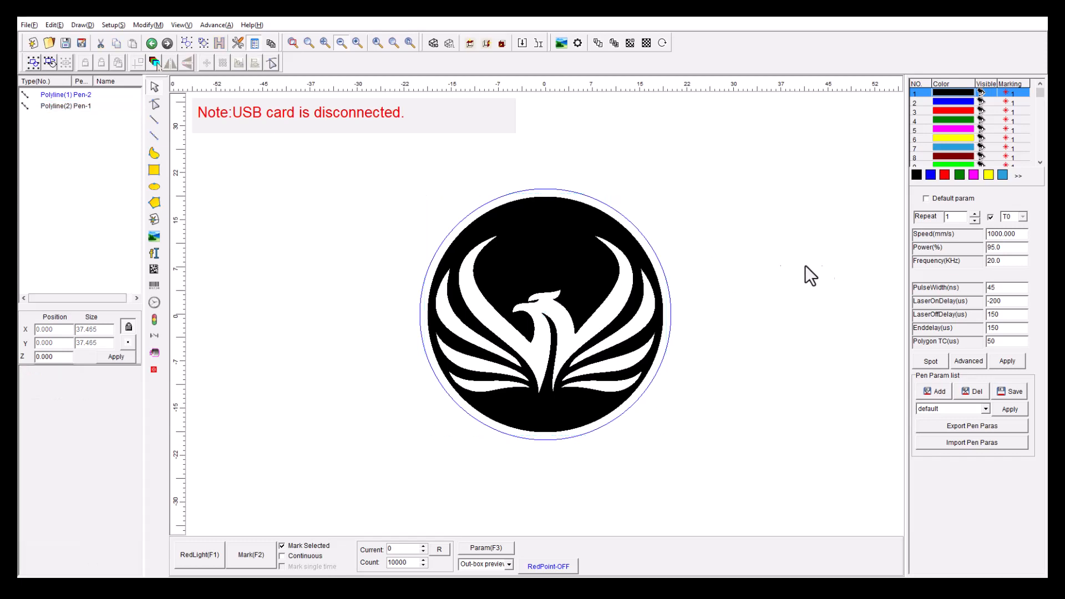
{"action": "left_click", "coordinate": [556, 262]}
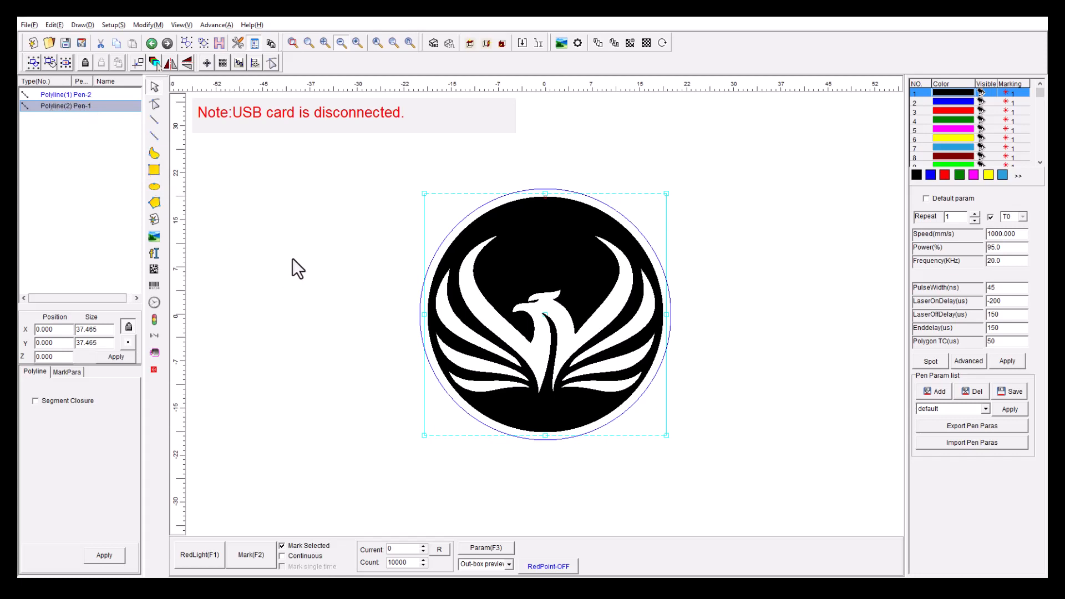
{"action": "left_click", "coordinate": [749, 304]}
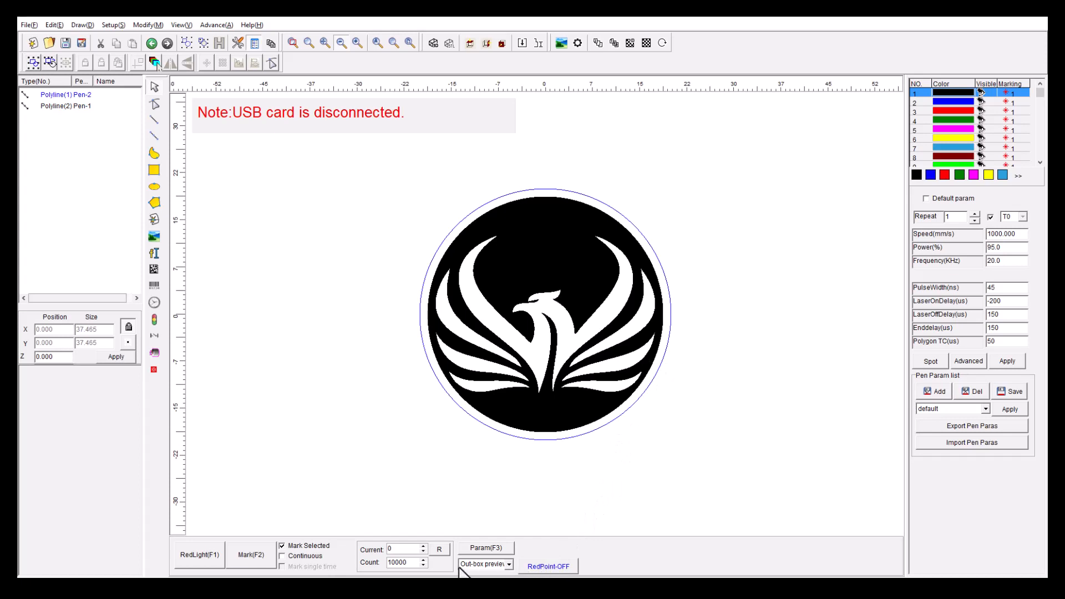
{"action": "left_click", "coordinate": [196, 558]}
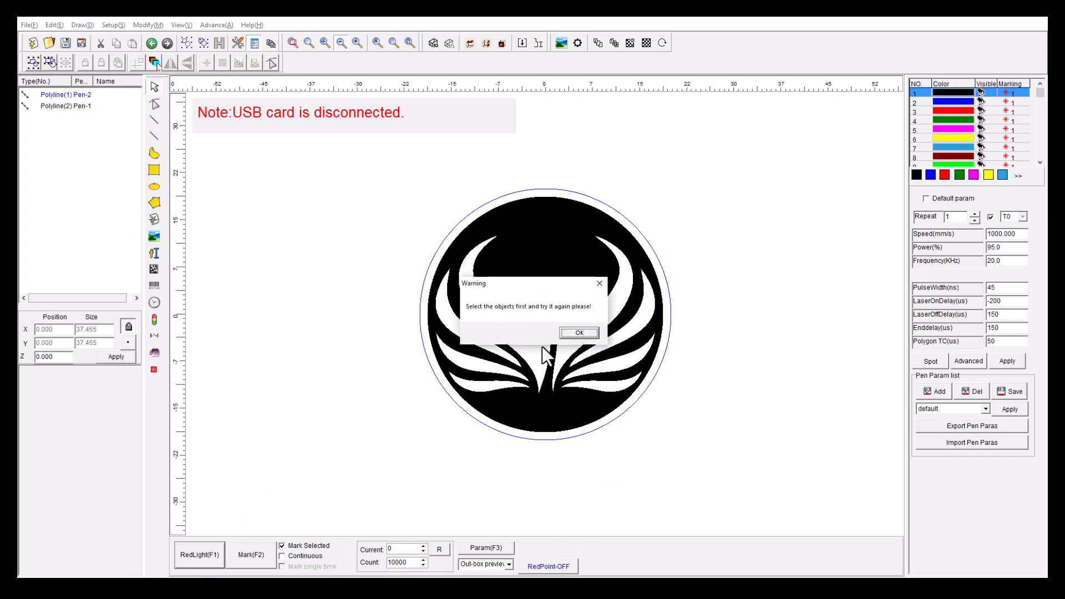
{"action": "left_click", "coordinate": [585, 336]}
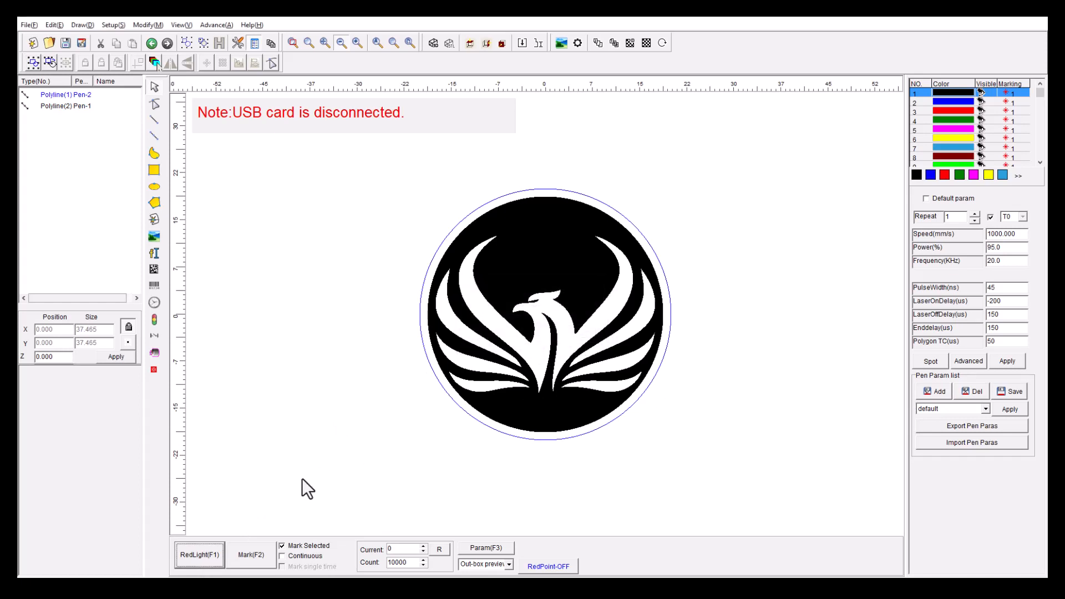
Step: Select the combined inner circle and phoenix, run its red light preview, stop it, and close the preview dialog
{"action": "left_click", "coordinate": [550, 289]}
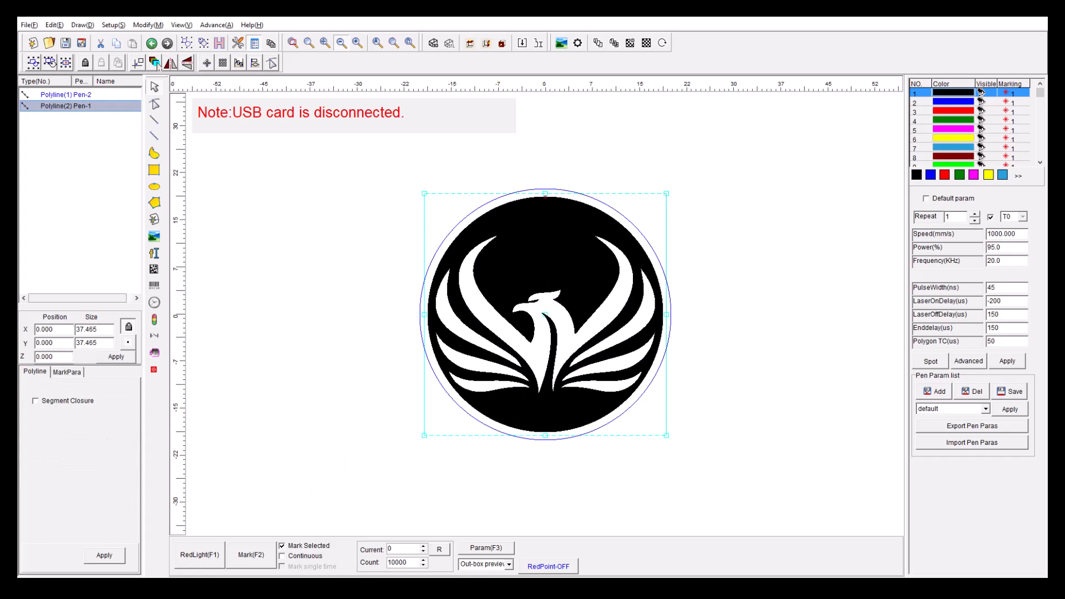
{"action": "left_click", "coordinate": [186, 552]}
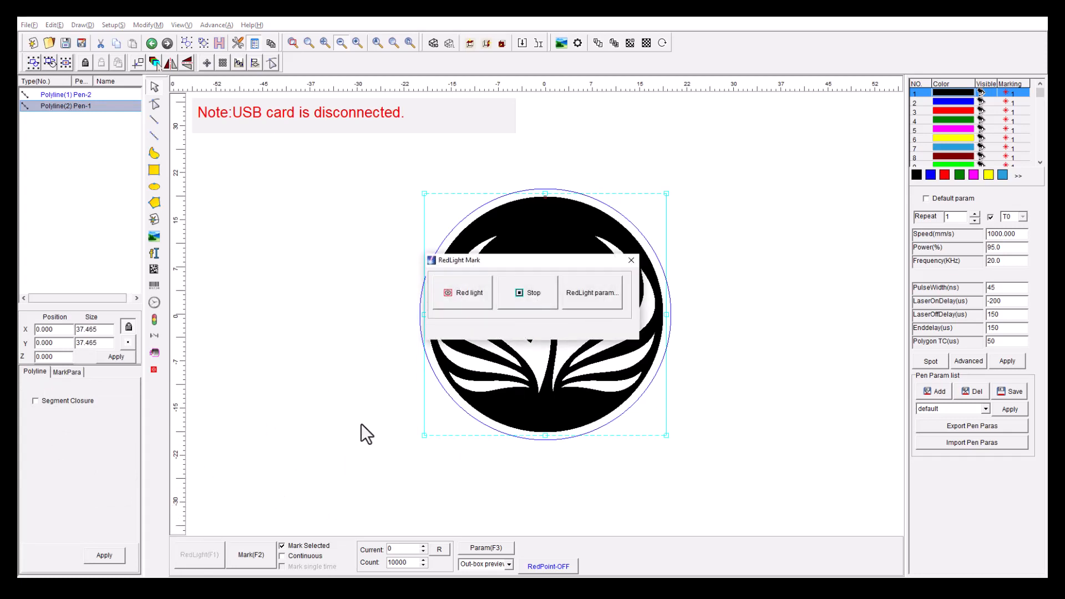
{"action": "left_click", "coordinate": [474, 292]}
{"action": "left_click", "coordinate": [535, 298]}
{"action": "left_click", "coordinate": [632, 261]}
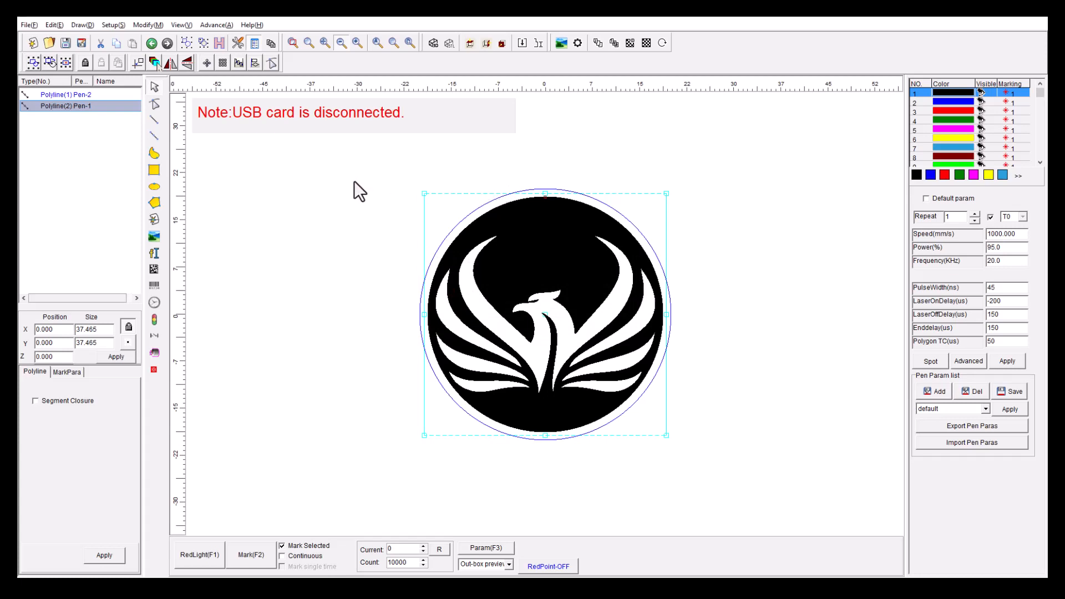
Step: Select both polylines together, clear the selection, and select only the combined inner circle and phoenix
{"action": "left_click_drag", "start_coordinate": [327, 158], "coordinate": [750, 470]}
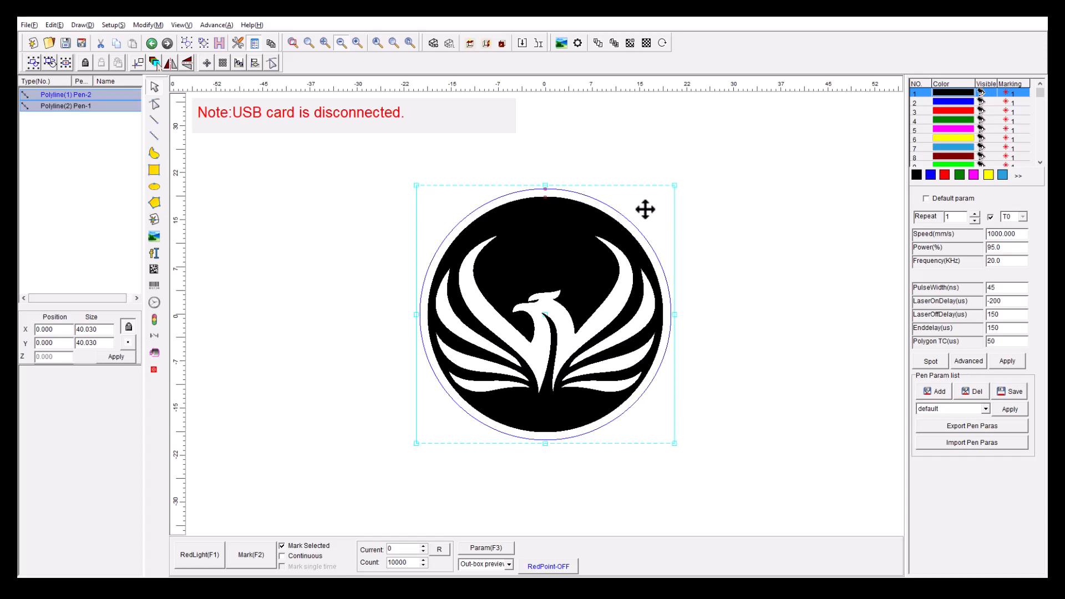
{"action": "left_click", "coordinate": [302, 266]}
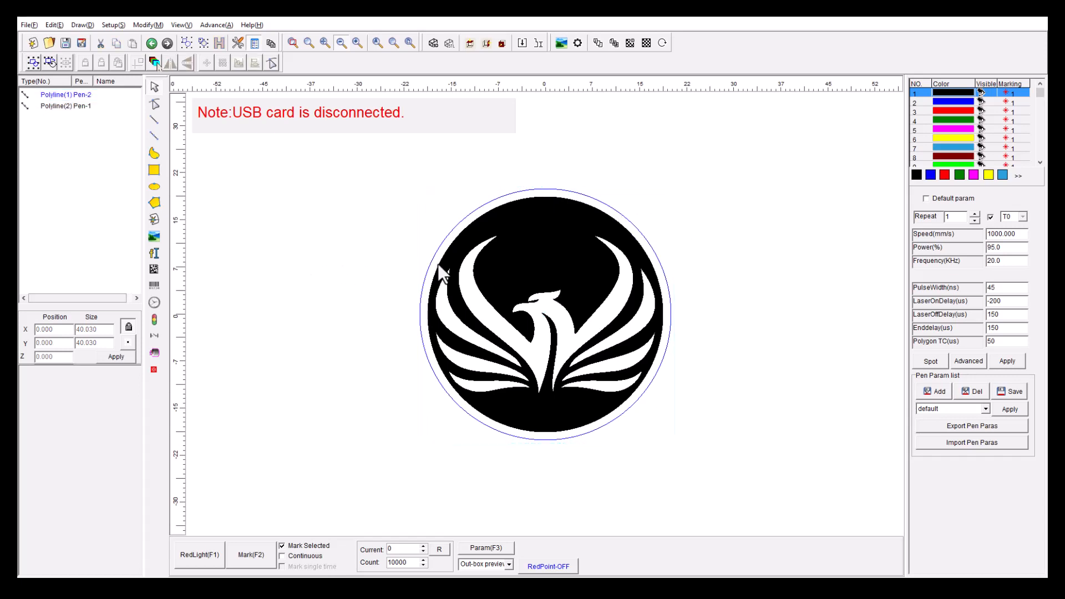
{"action": "left_click", "coordinate": [550, 244]}
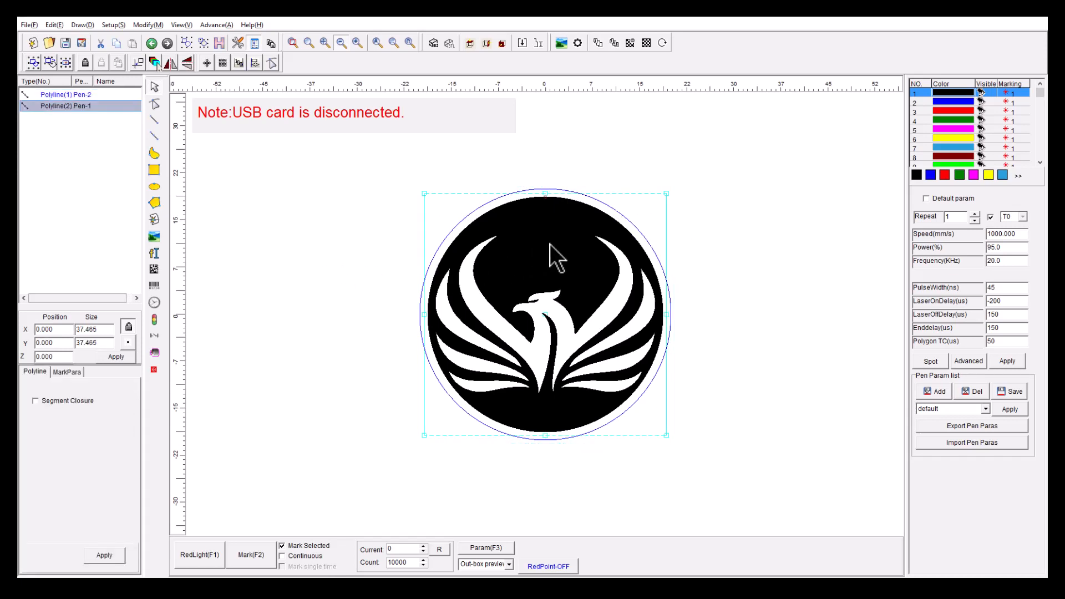